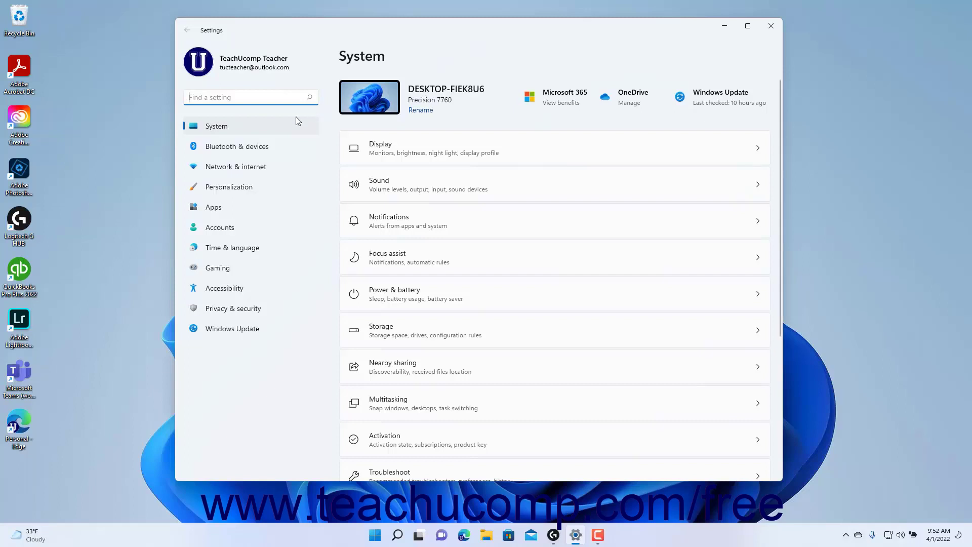
Show every storage category for OS (C:), including System & reserved at 76.9 GB
left_click(282, 124)
left_click(426, 330)
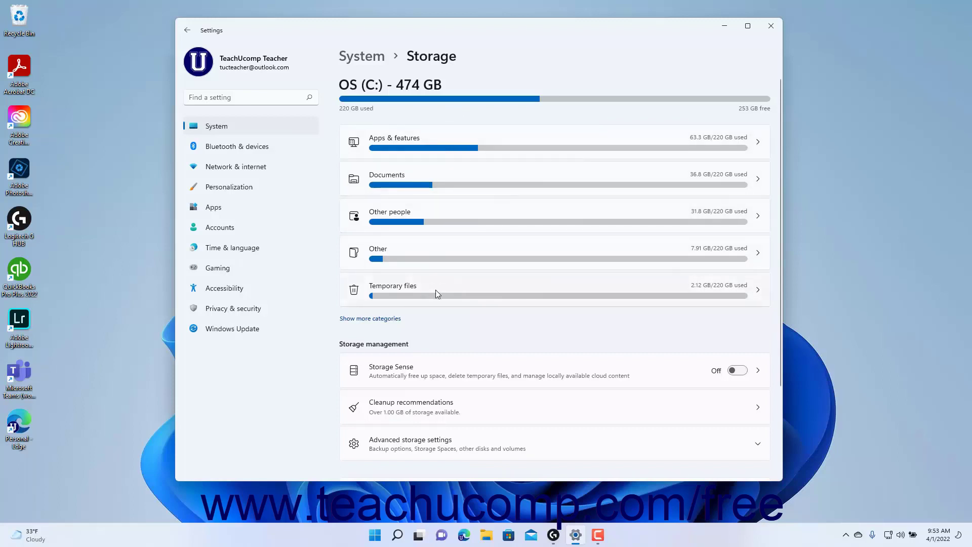
left_click(385, 319)
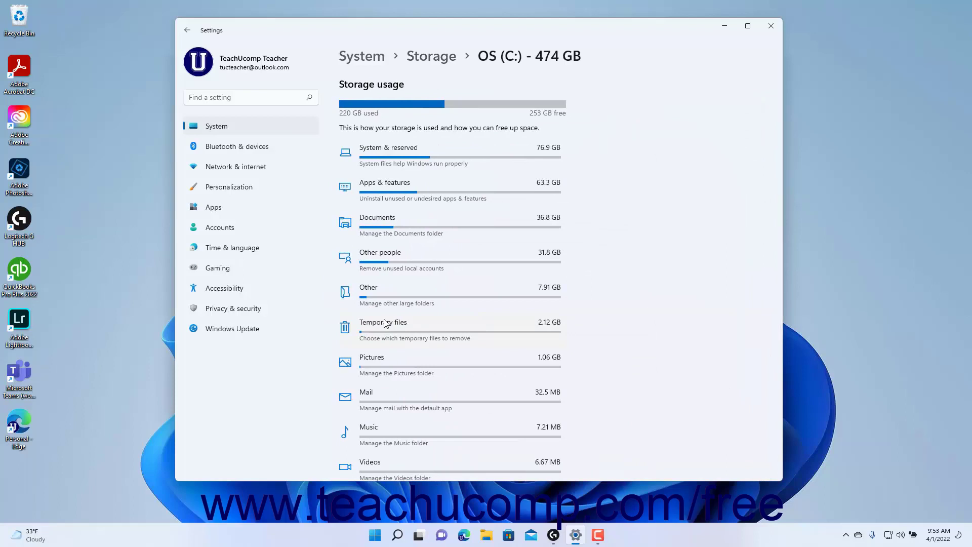
Go back from the C: breakdown to the main Storage page, with Storage Sense still off
left_click(431, 56)
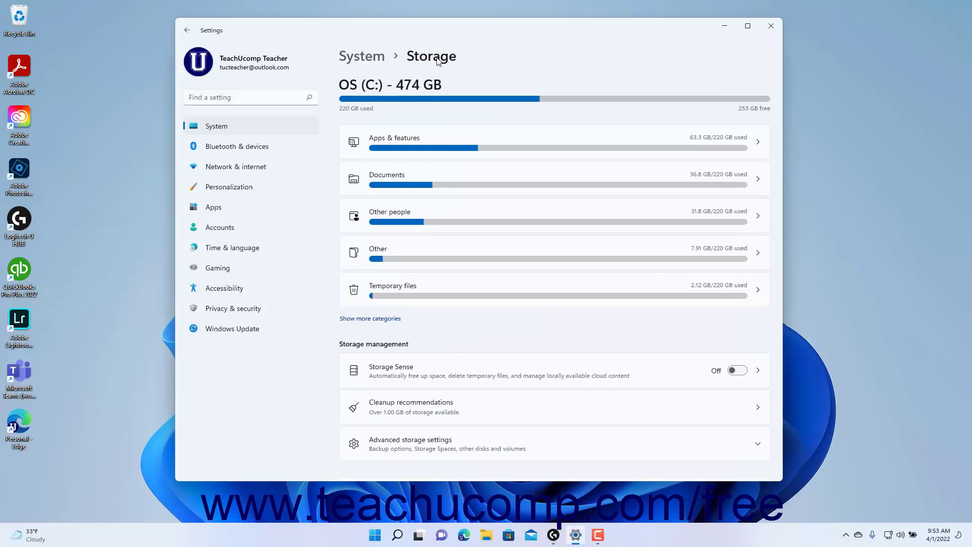
left_click(389, 345)
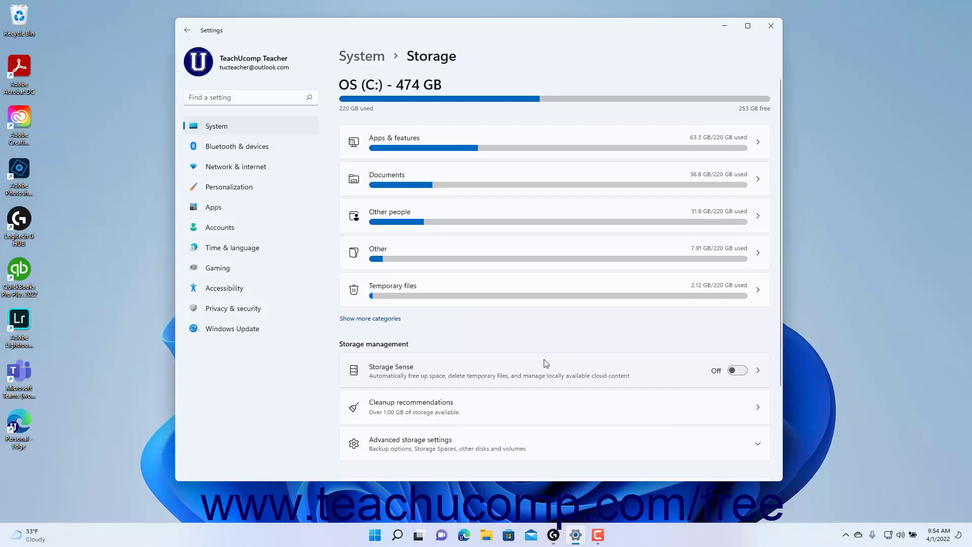
Open Storage Sense, where temporary-file cleanup is checked and user content cleanup is off
left_click(509, 358)
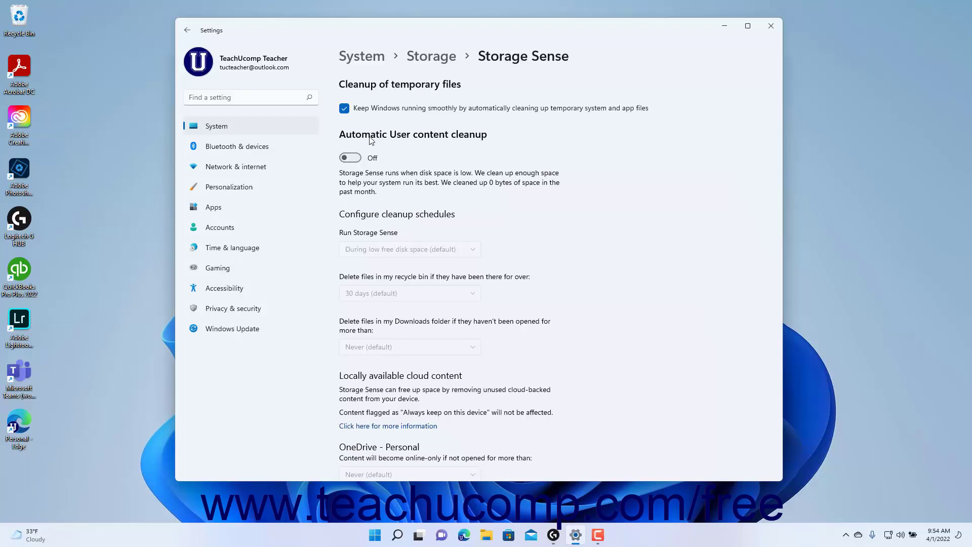
Turn on Automatic User content cleanup, keeping Storage Sense running during low free disk space
left_click(356, 161)
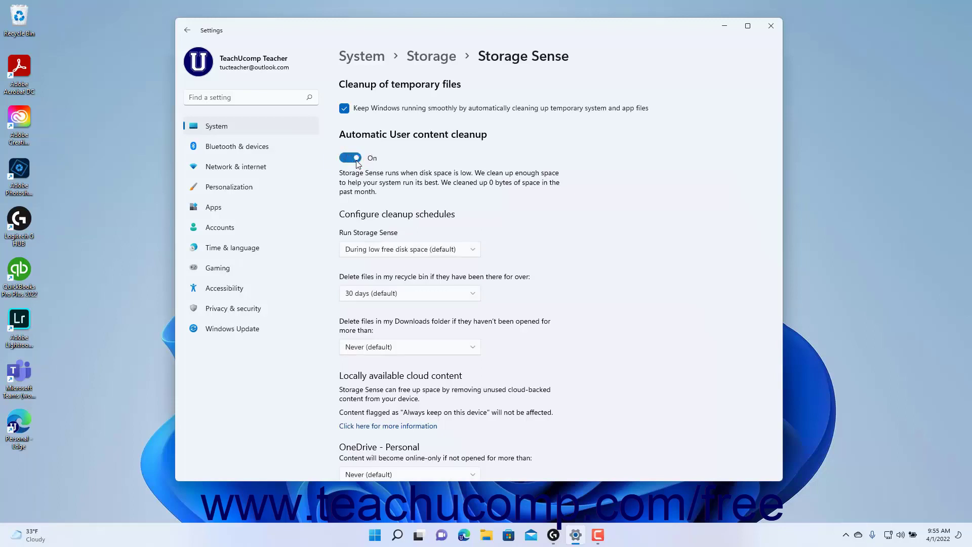
left_click(400, 250)
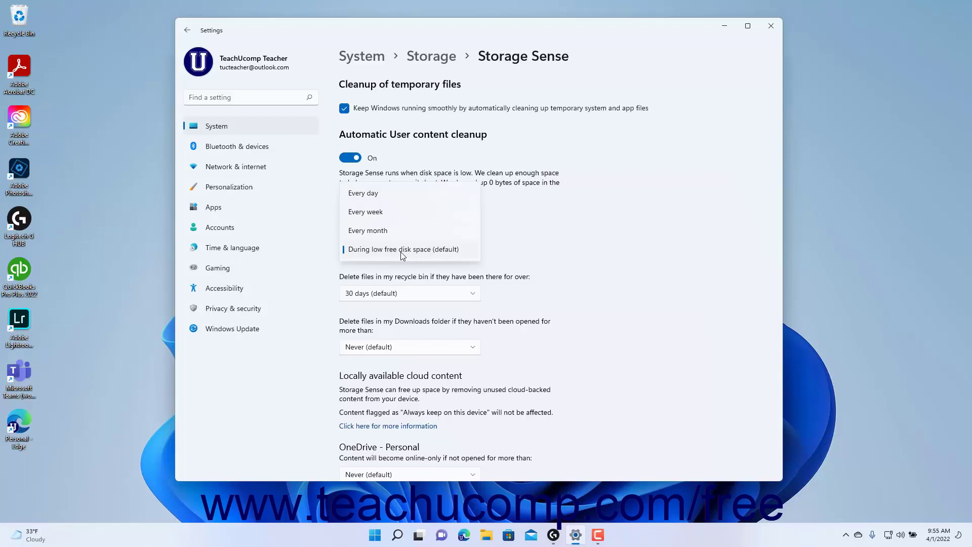
left_click(541, 265)
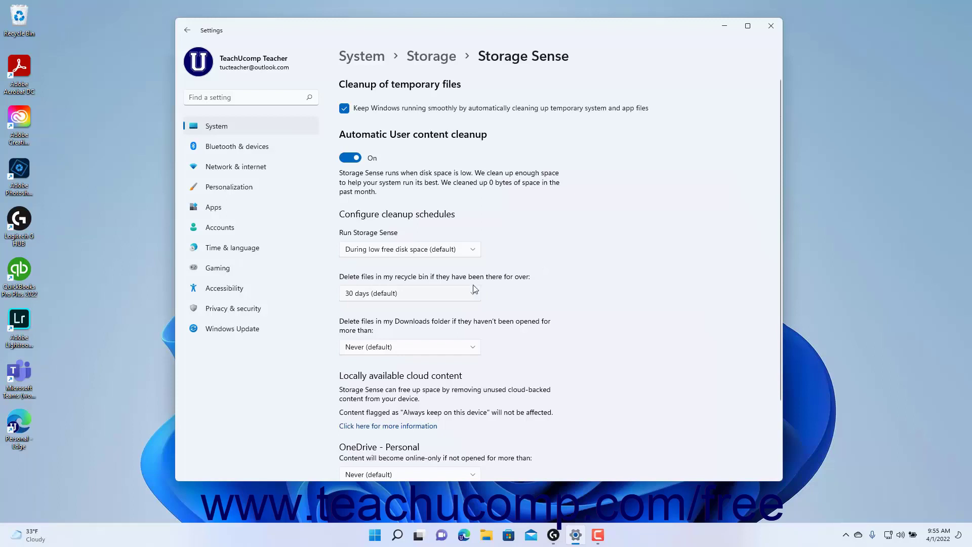
left_click(451, 293)
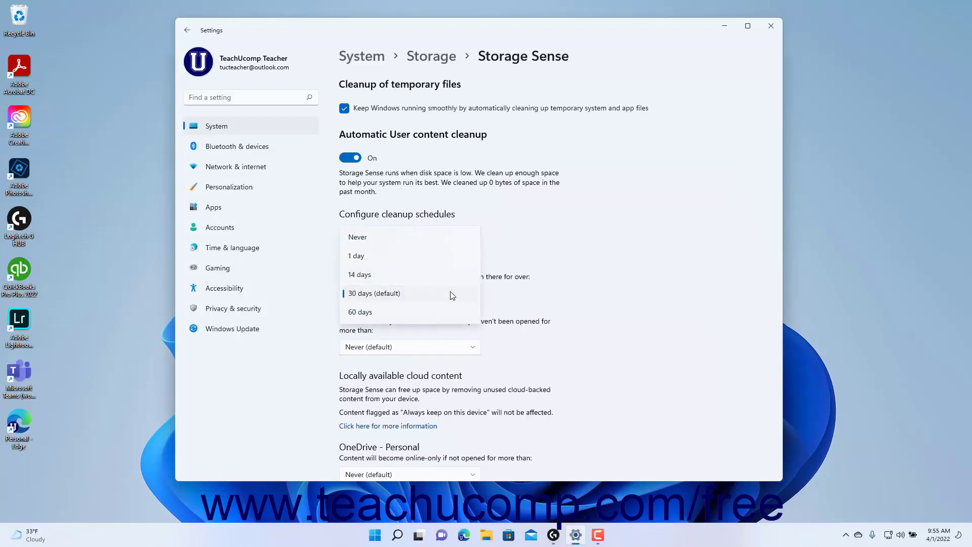
left_click(525, 302)
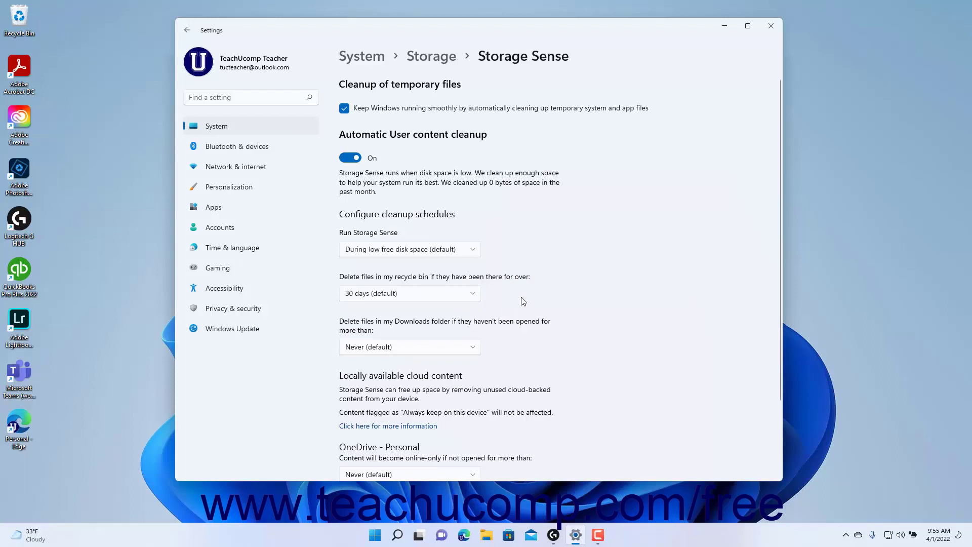
left_click(461, 353)
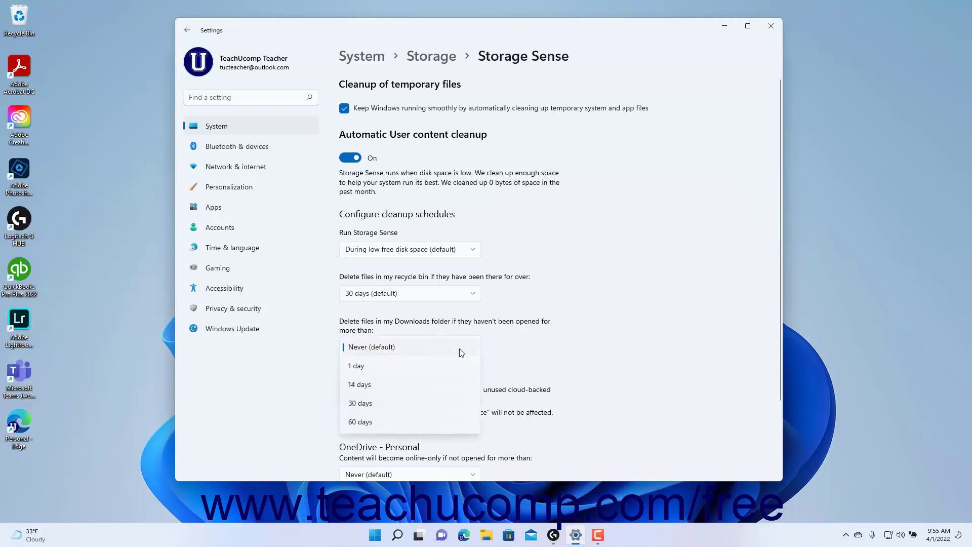
left_click(492, 353)
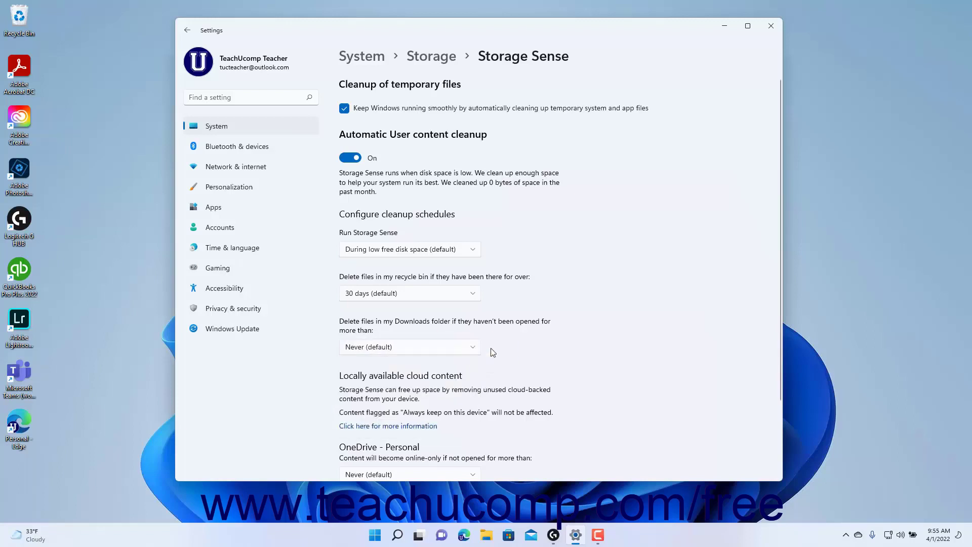
scroll(494, 352, "down", 3)
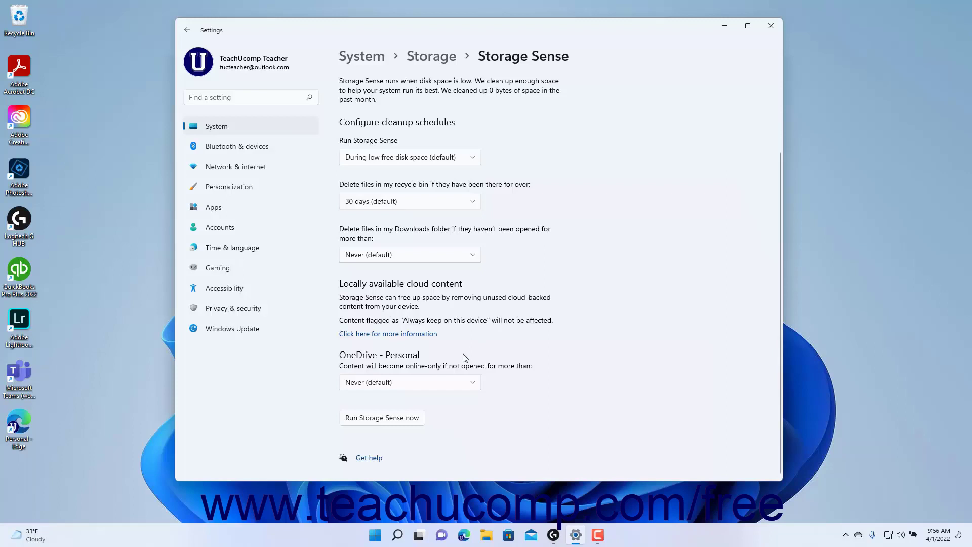
left_click(436, 387)
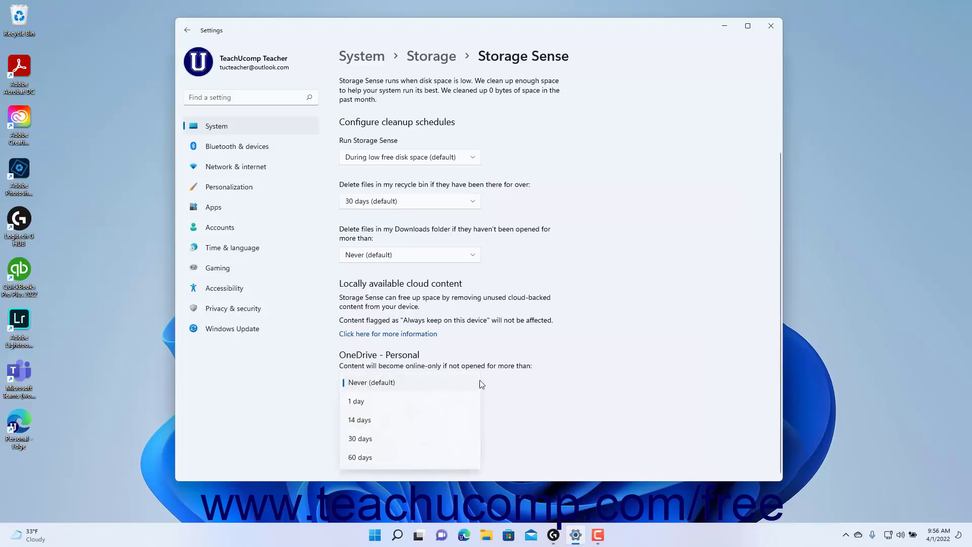
left_click(513, 387)
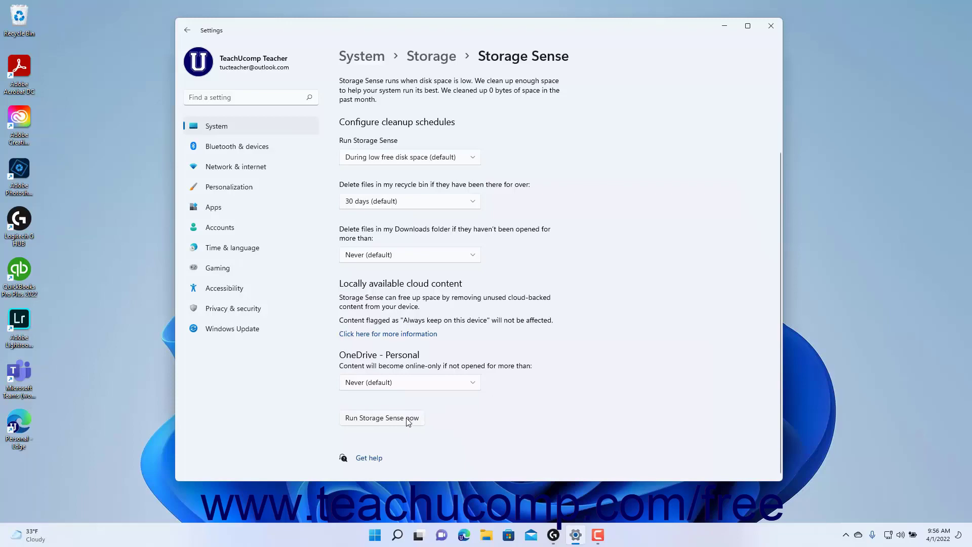
scroll(482, 293, "up", 2)
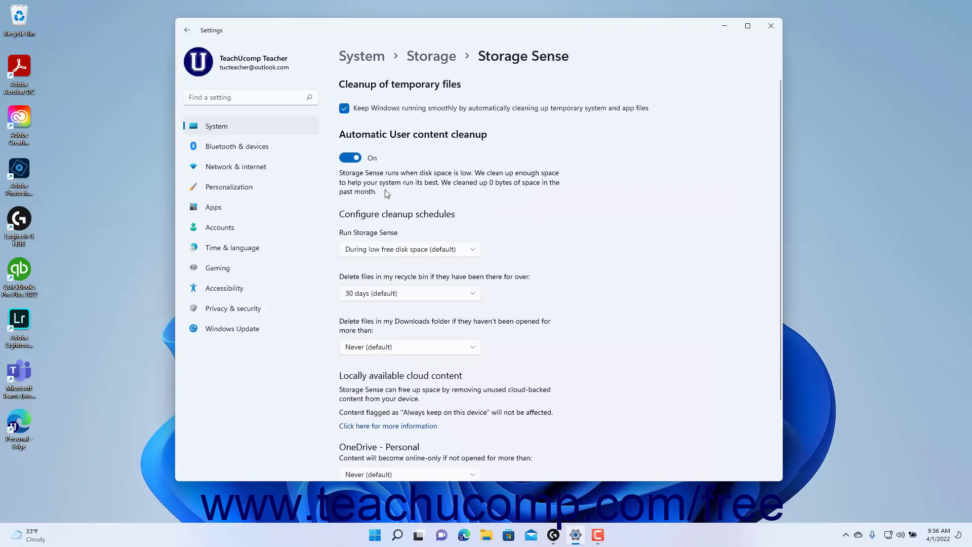
Switch Automatic User content cleanup off and go back to the main Storage page
left_click(349, 158)
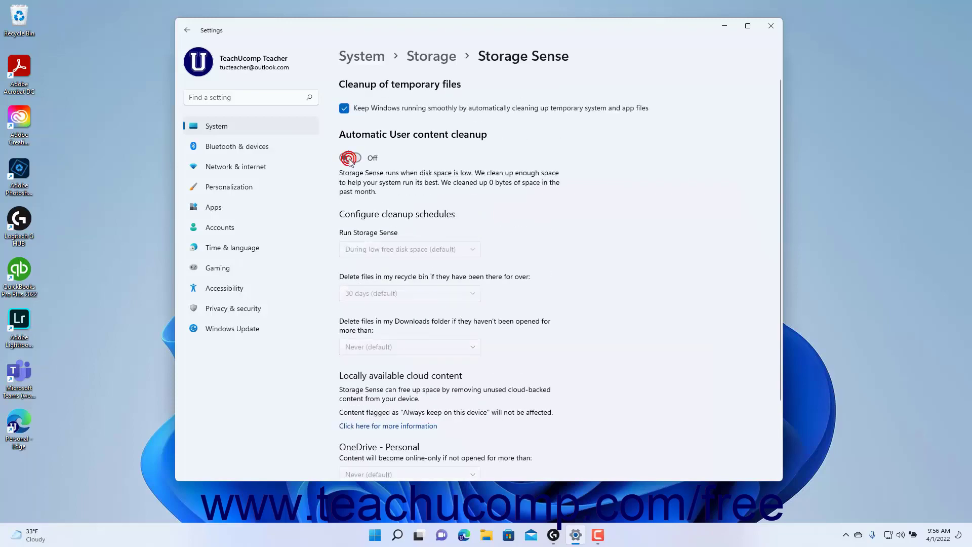
left_click(439, 58)
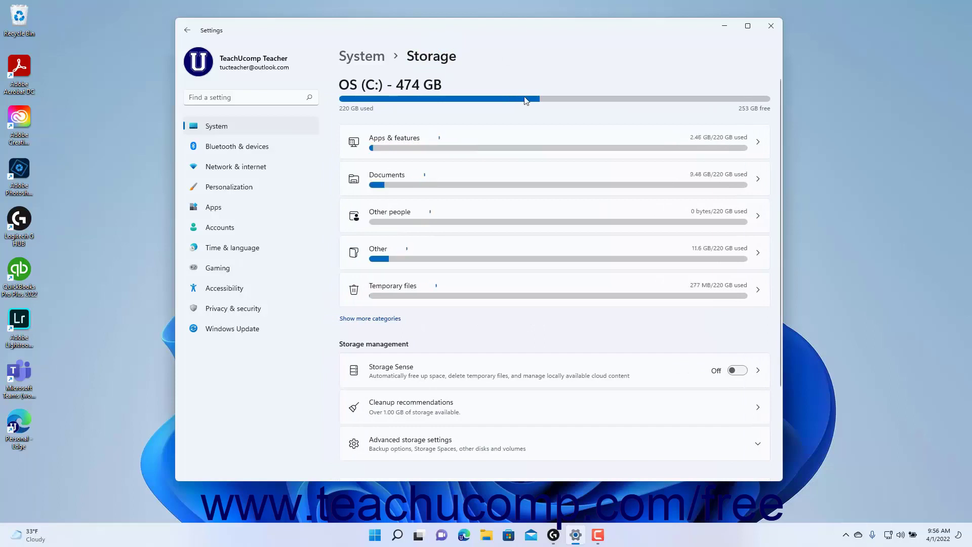
scroll(525, 99, "down", 2)
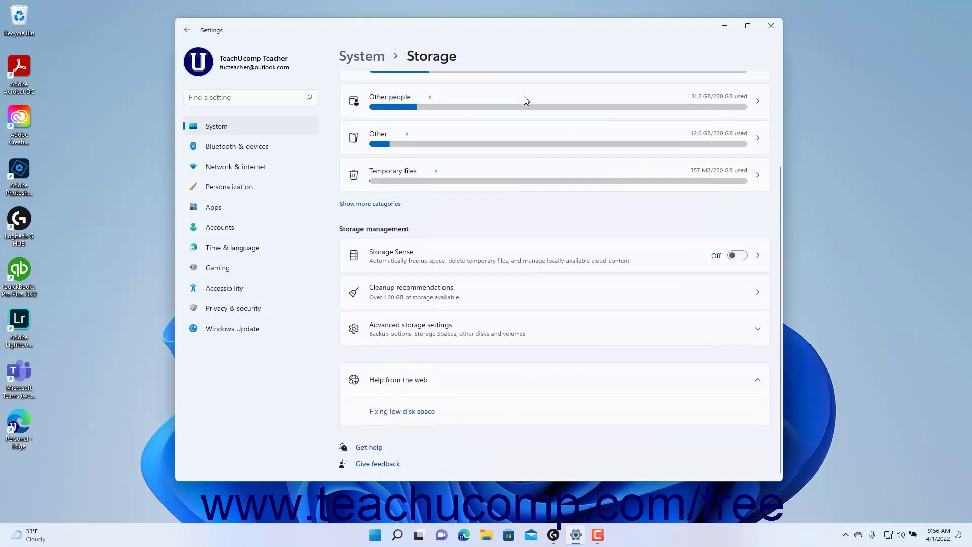
In Cleanup recommendations, leave Downloads and Recycle Bin unchecked so Temporary files cleanup totals 0 bytes
left_click(471, 298)
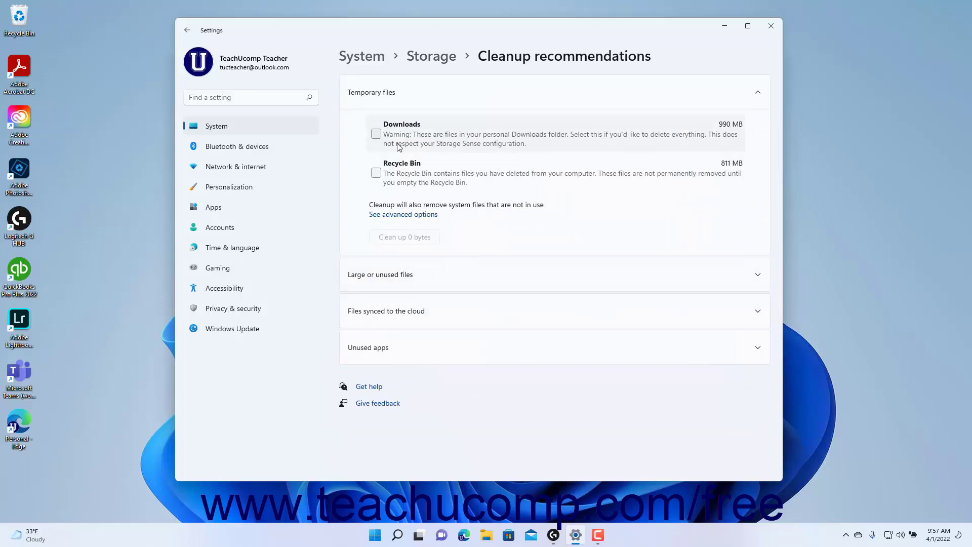
left_click(393, 94)
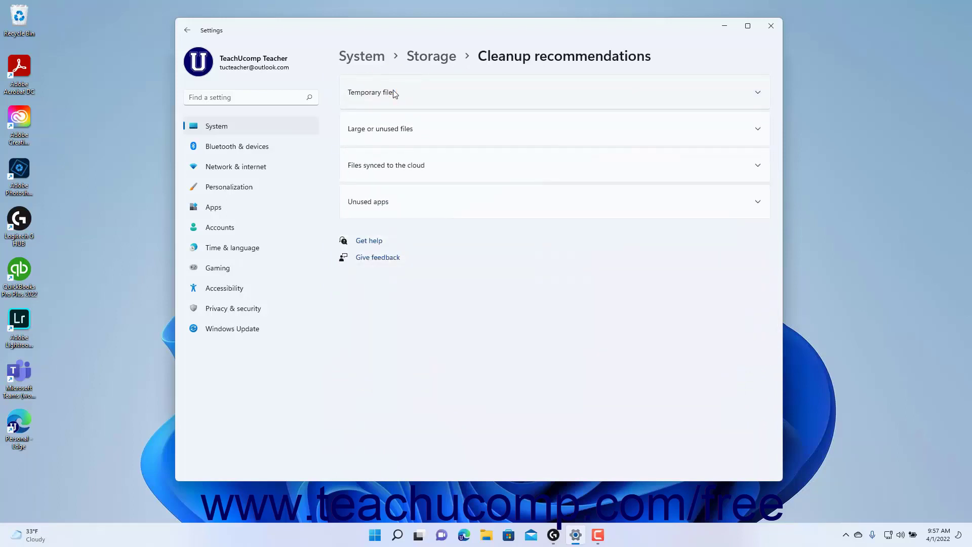
left_click(394, 93)
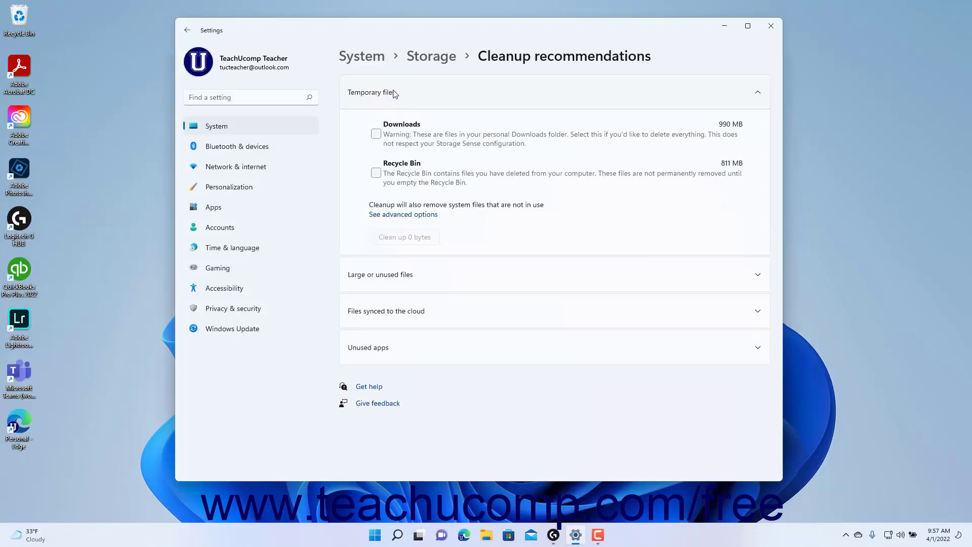
left_click(376, 135)
left_click(375, 173)
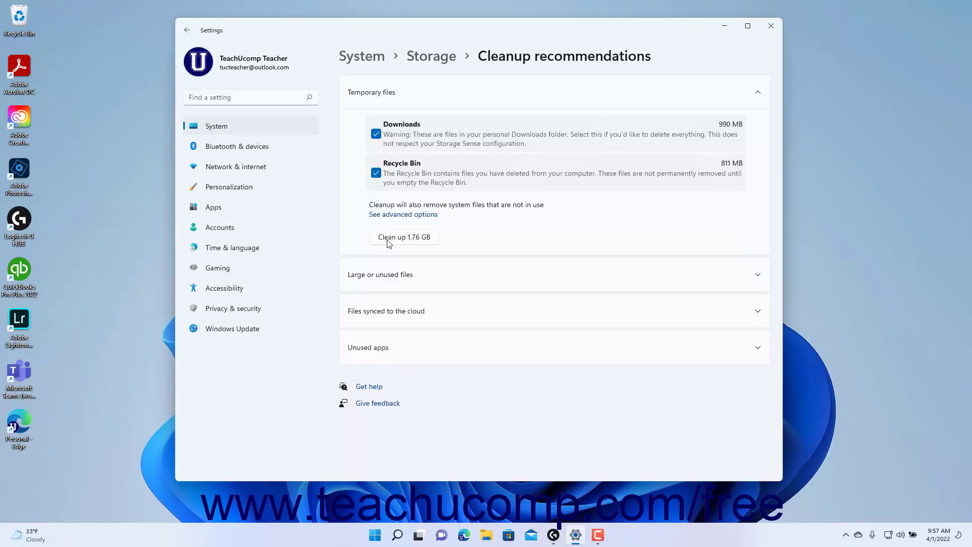
left_click(377, 173)
left_click(376, 134)
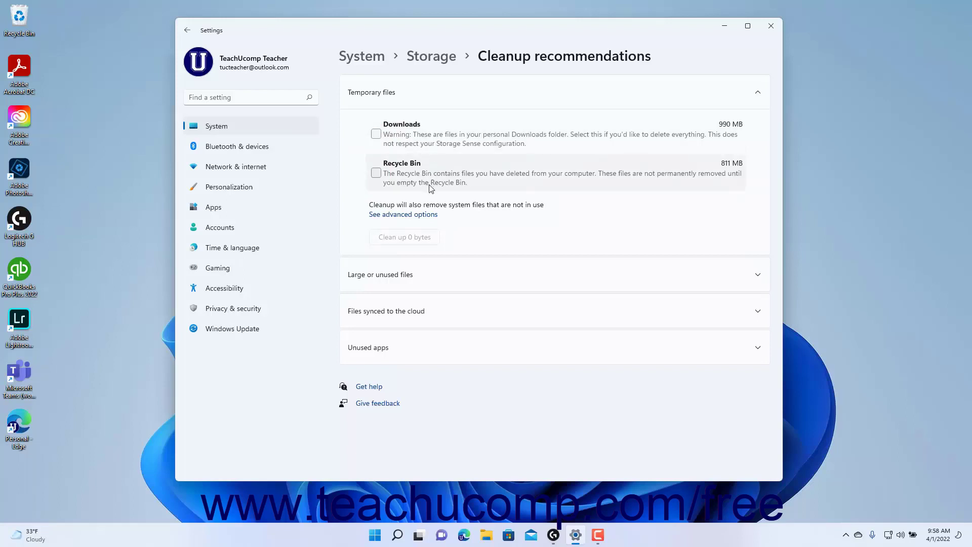
Review the full Temporary files list, keeping Downloads unchecked with 9.38 GB selected
left_click(418, 216)
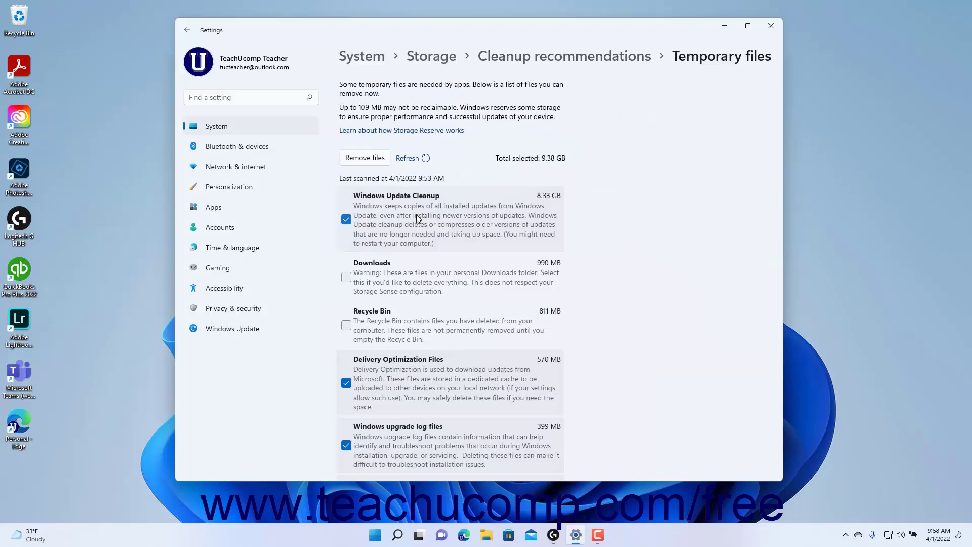
scroll(404, 245, "down", 10)
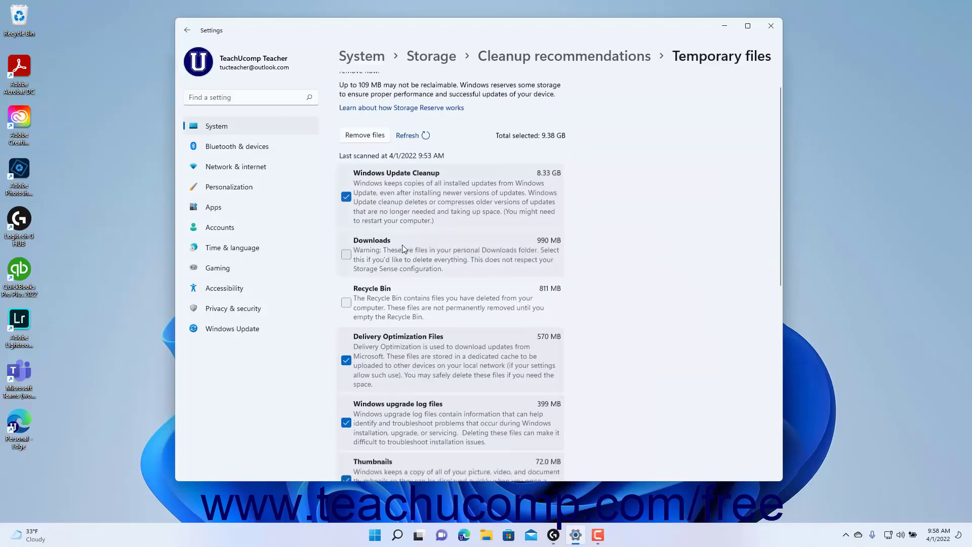
scroll(403, 245, "up", 10)
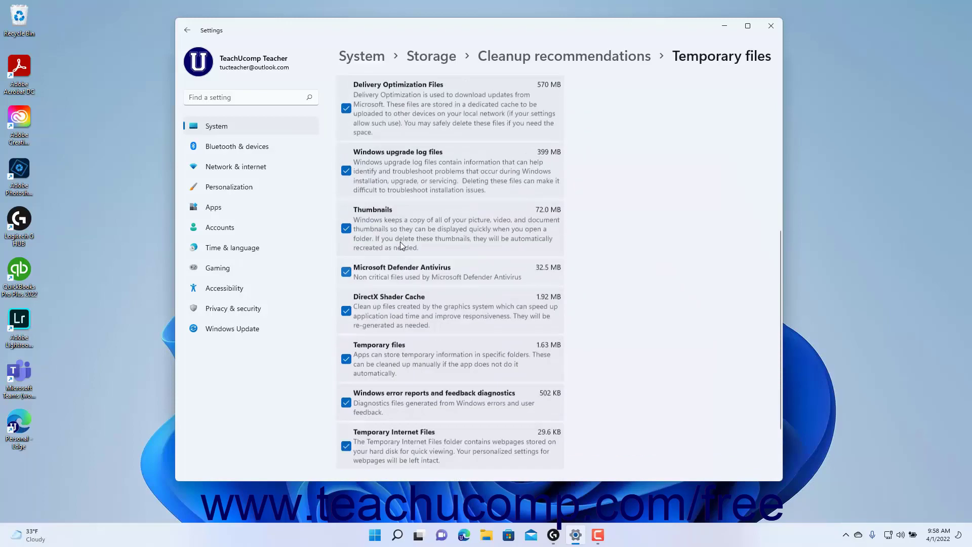
left_click(346, 277)
left_click(346, 277)
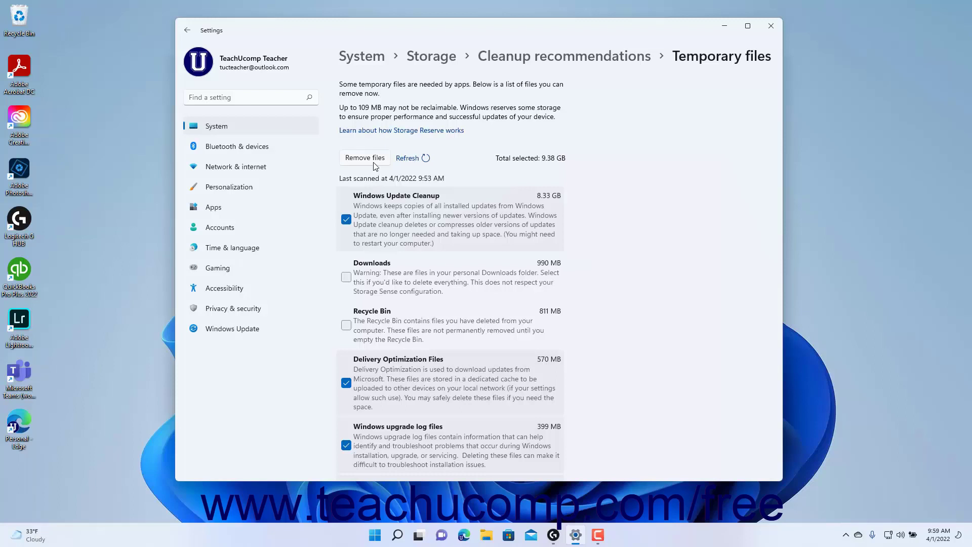
Review the large or unused files recommendations, leaving the video 1.6.m4v unselected
left_click(517, 59)
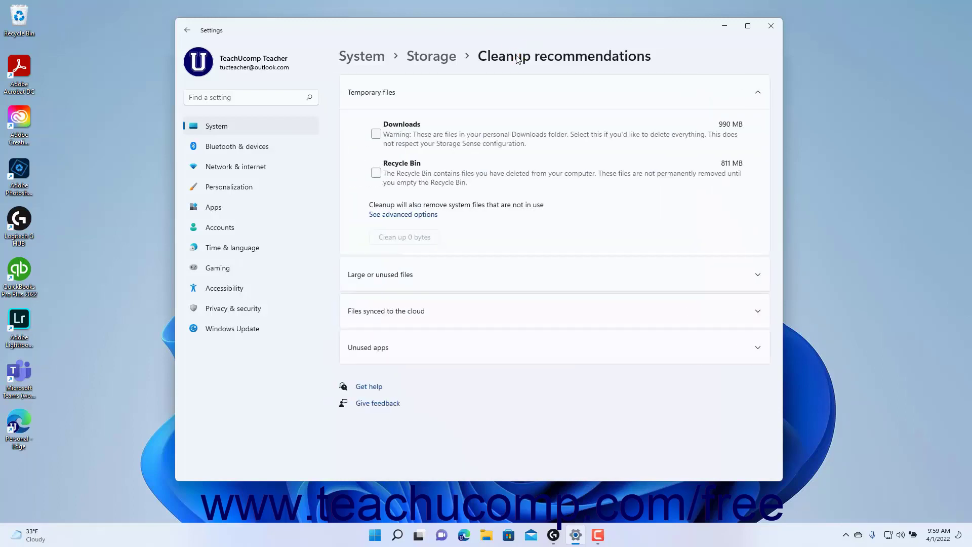
left_click(441, 284)
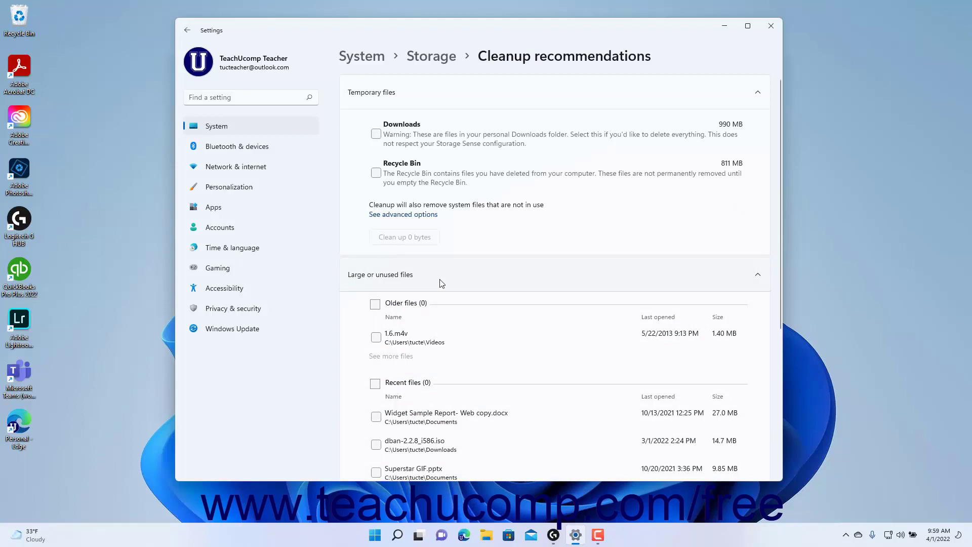
scroll(441, 283, "down", 3)
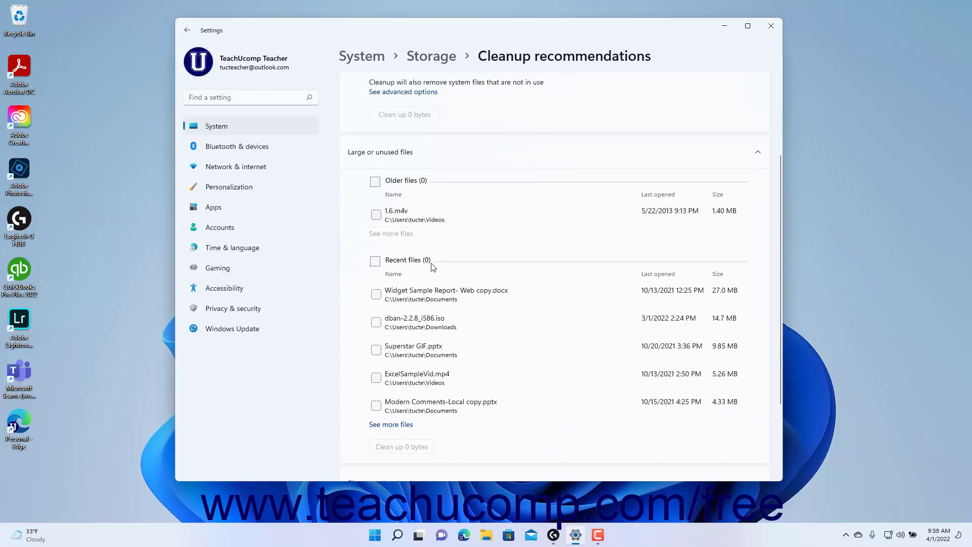
left_click(376, 216)
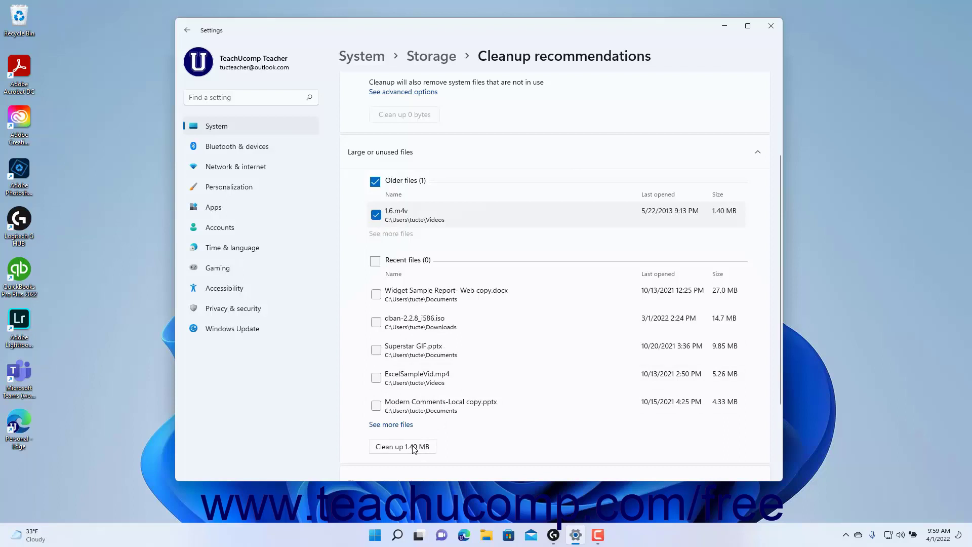
left_click(376, 217)
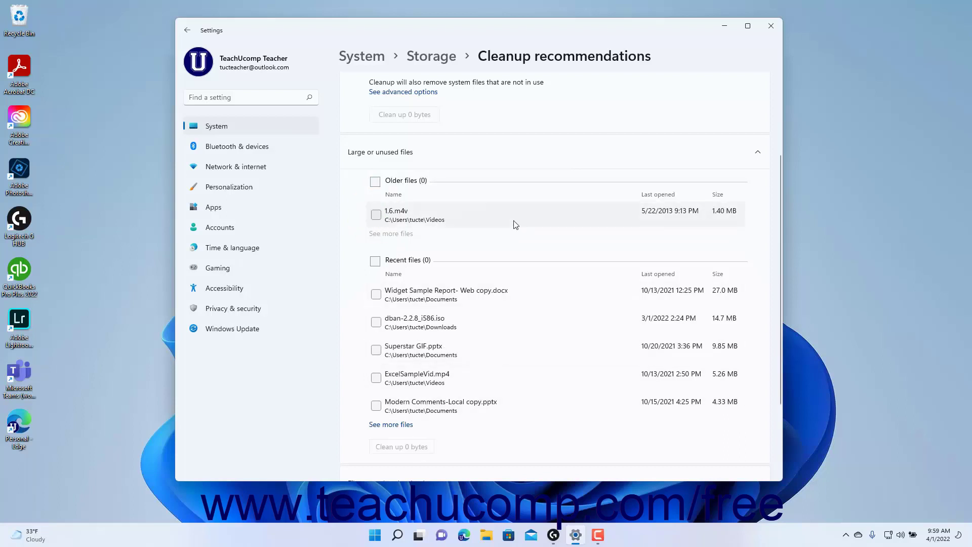
left_click(459, 160)
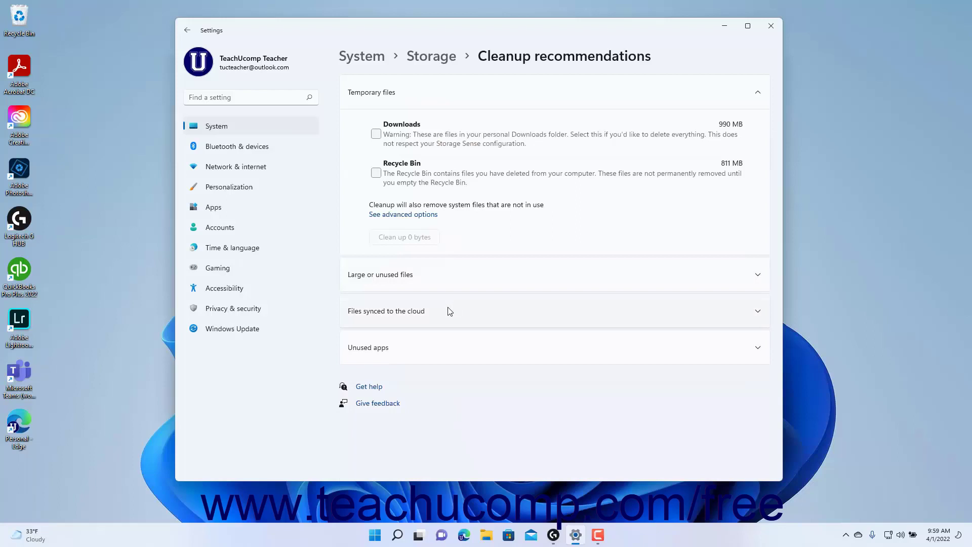
Review the cloud-synced files and unused apps recommendations, then return to the Storage page
left_click(450, 310)
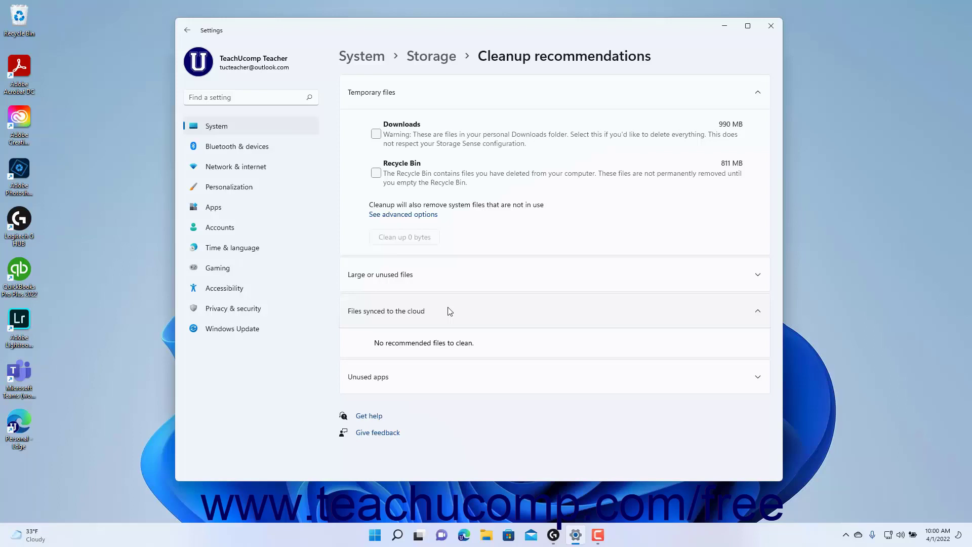
left_click(442, 317)
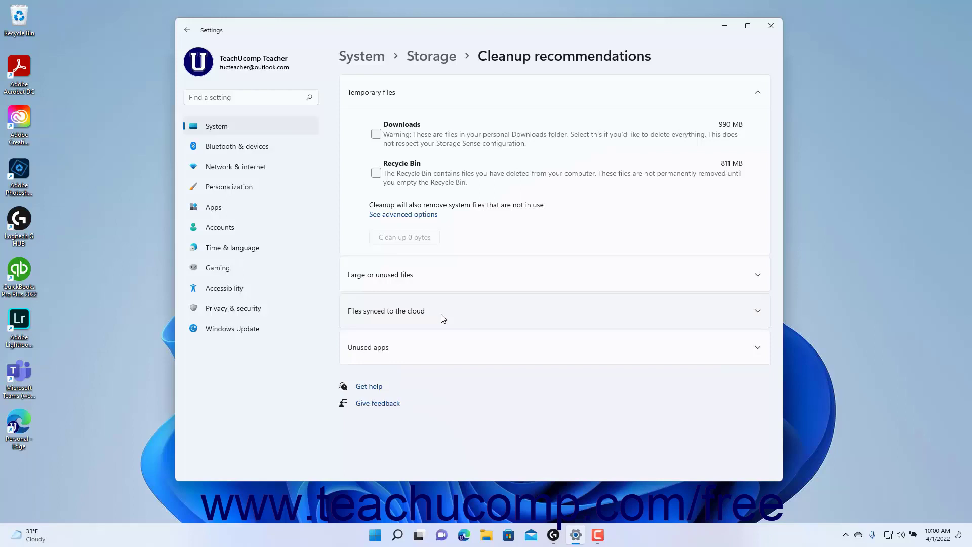
left_click(430, 358)
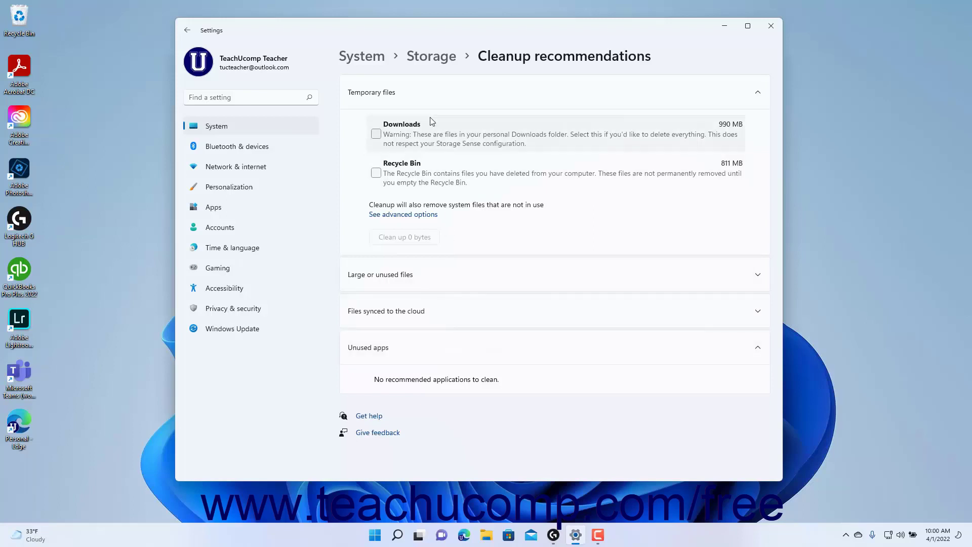
left_click(440, 65)
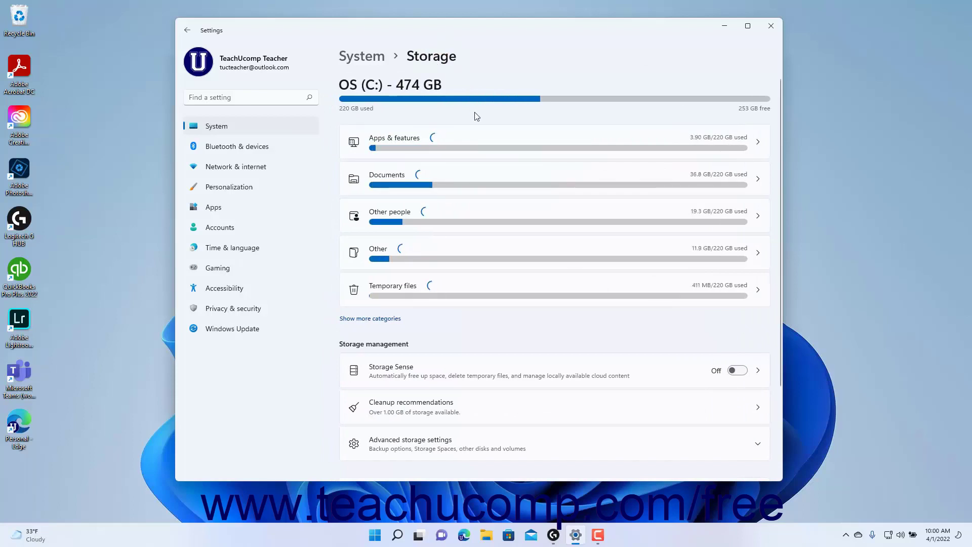
Open OS (C:) via Storage used on other drives, showing 220 GB used and 253 GB free
scroll(476, 152, "down", 3)
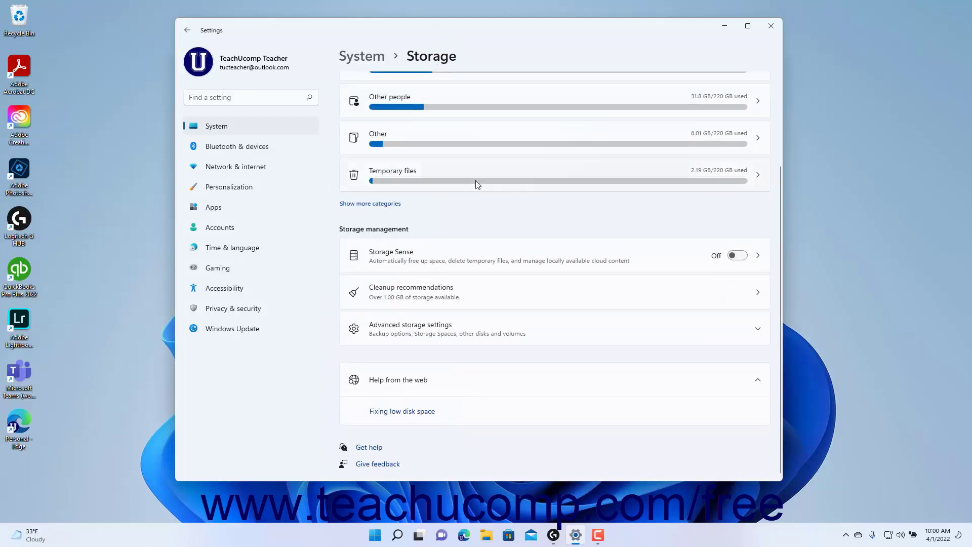
left_click(458, 335)
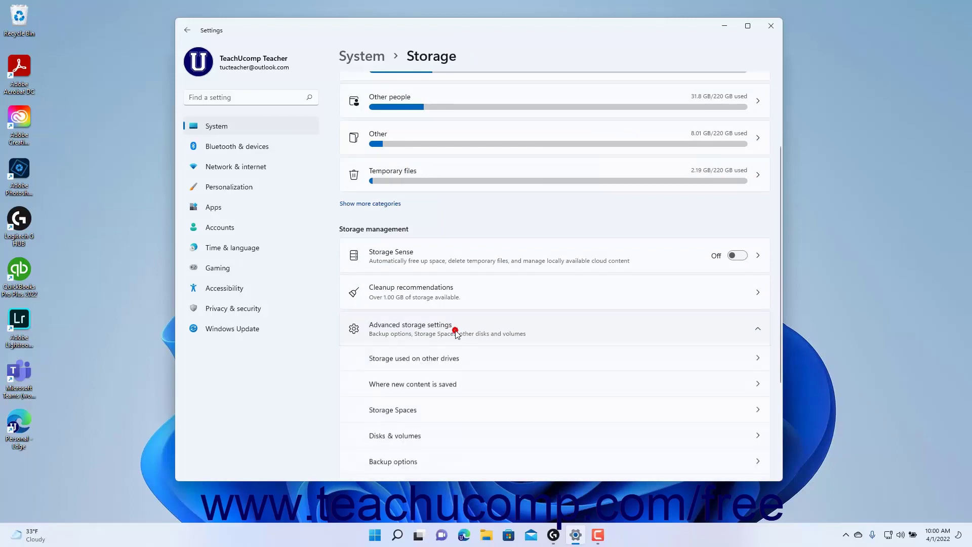
scroll(459, 335, "down", 3)
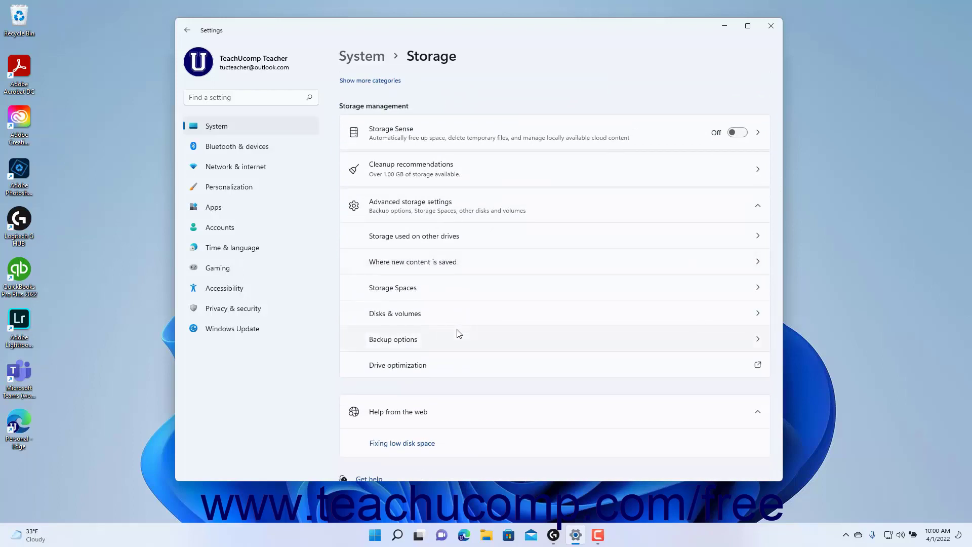
left_click(449, 237)
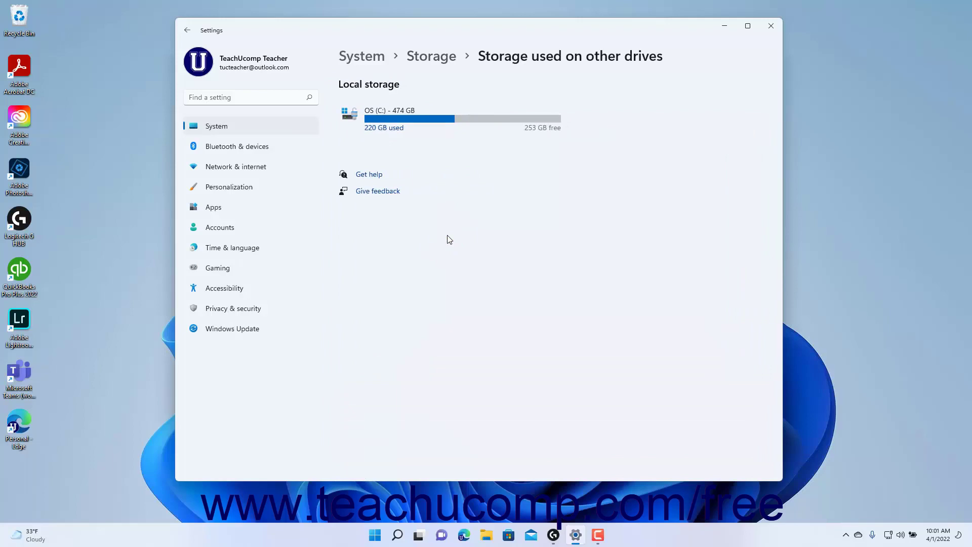
left_click(392, 134)
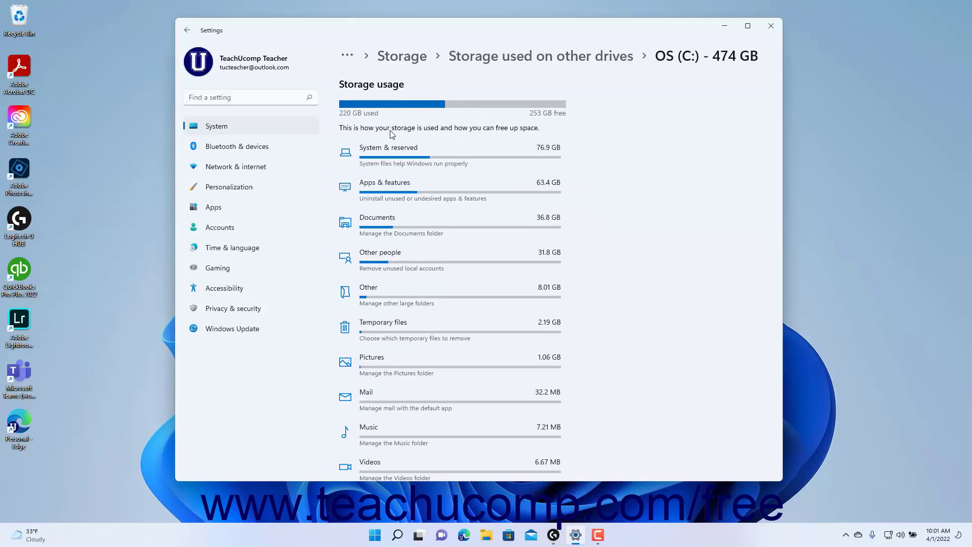
Confirm all new content still saves to OS (C:), then return to the Storage overview
left_click(415, 61)
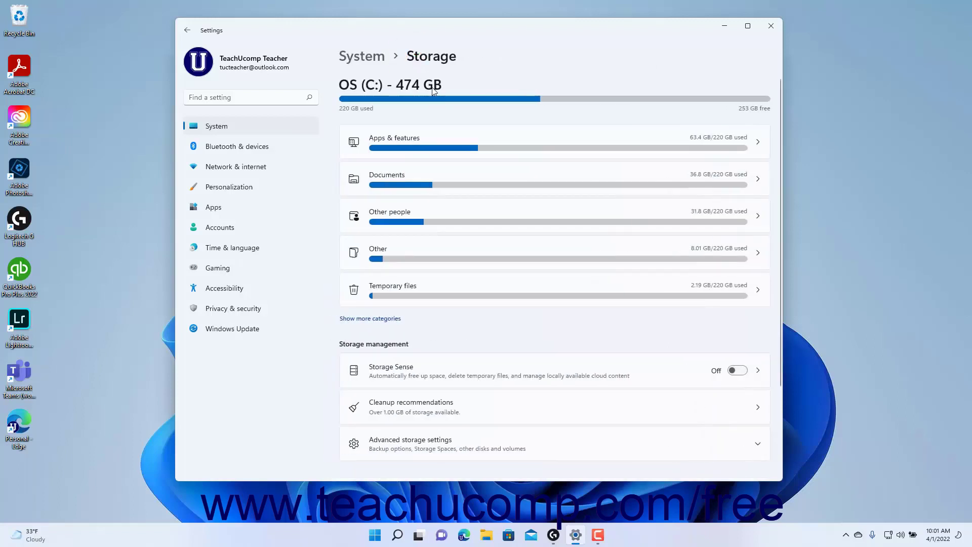
scroll(478, 168, "down", 2)
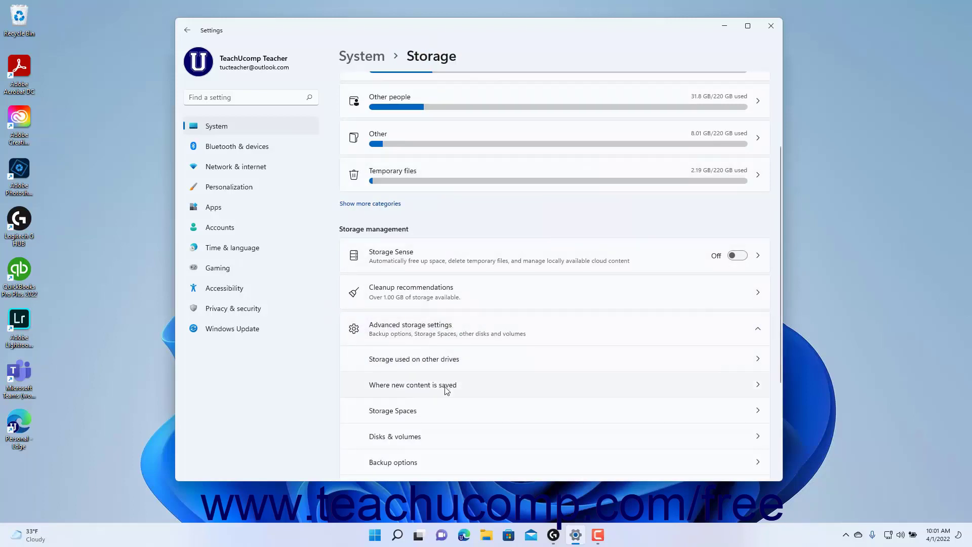
left_click(446, 388)
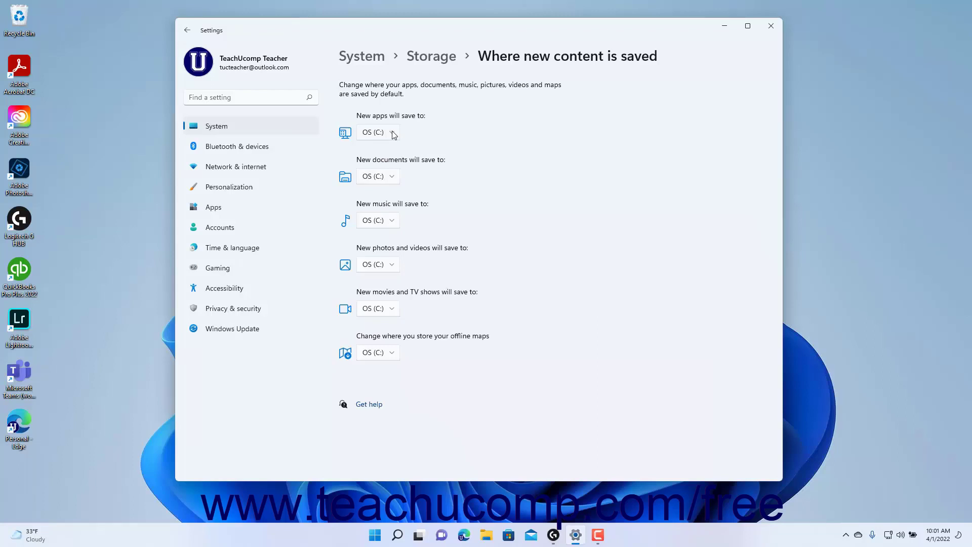
left_click(441, 57)
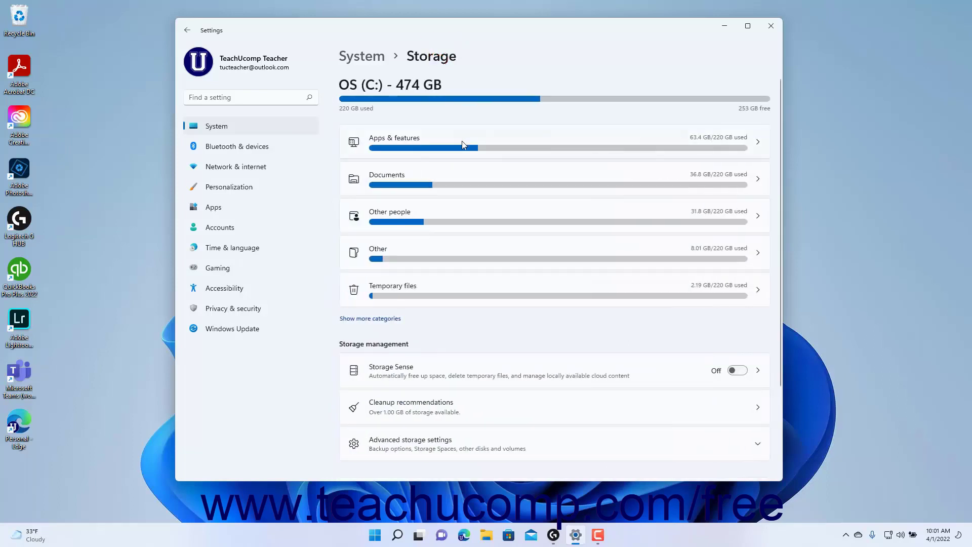
Open Storage Spaces under Advanced storage settings, start a new storage pool, cancel it, and return to Storage
scroll(462, 143, "down", 3)
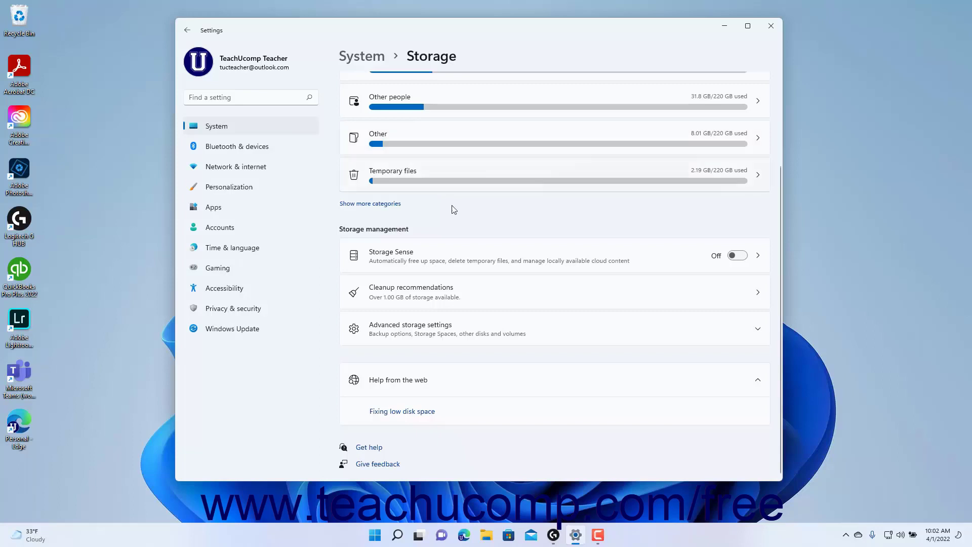
left_click(433, 335)
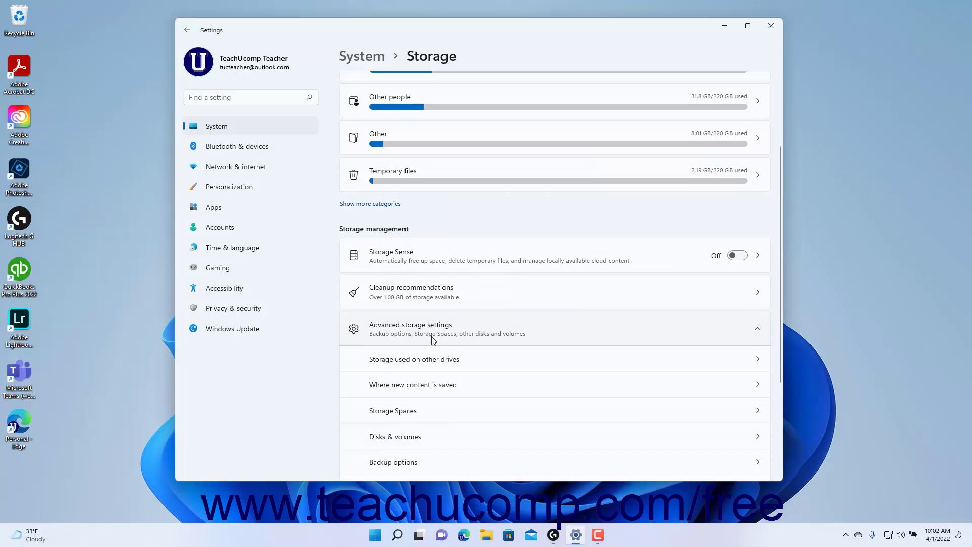
left_click(424, 412)
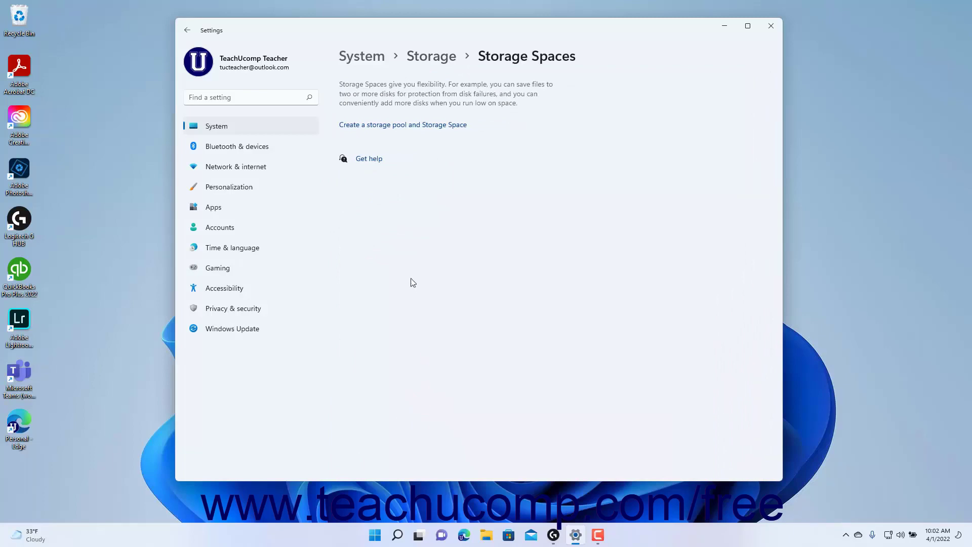
left_click(413, 127)
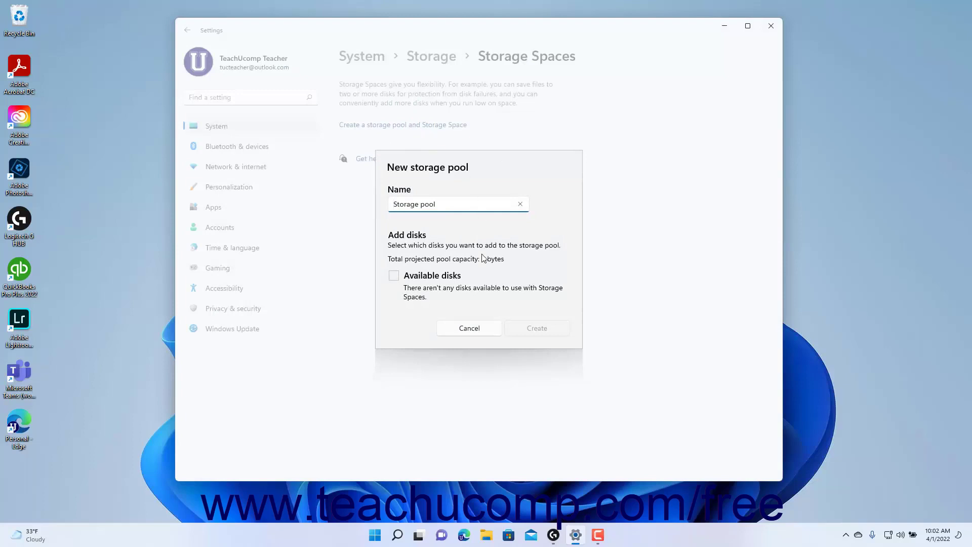
left_click(469, 328)
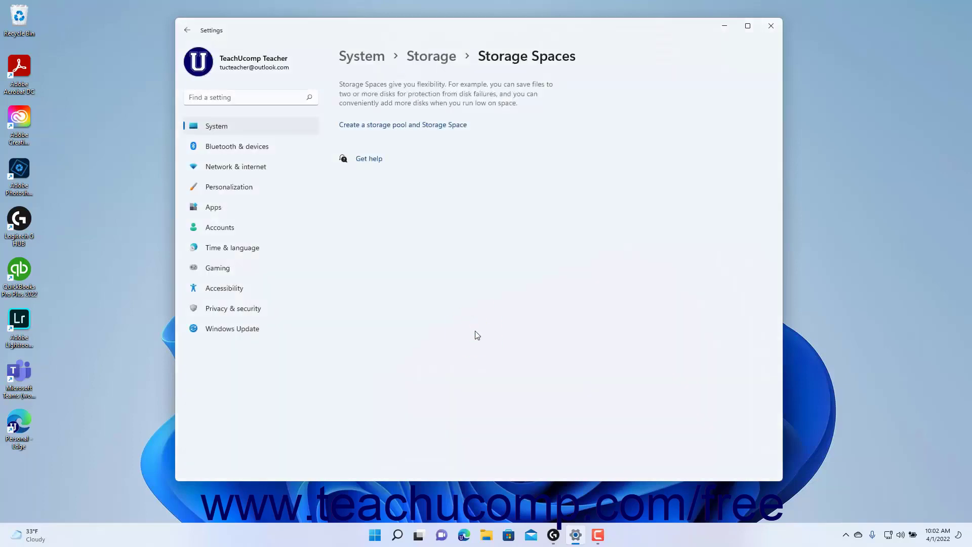
left_click(447, 61)
View Disk 0's partitions, including the 474 GB OS (C:) volume, on Disks & volumes, then return to Storage
scroll(456, 226, "down", 3)
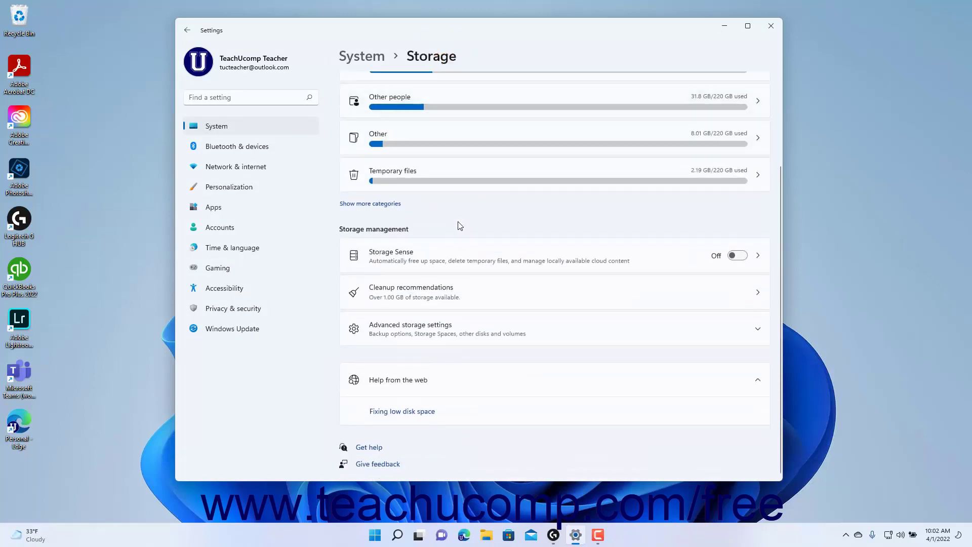
left_click(445, 328)
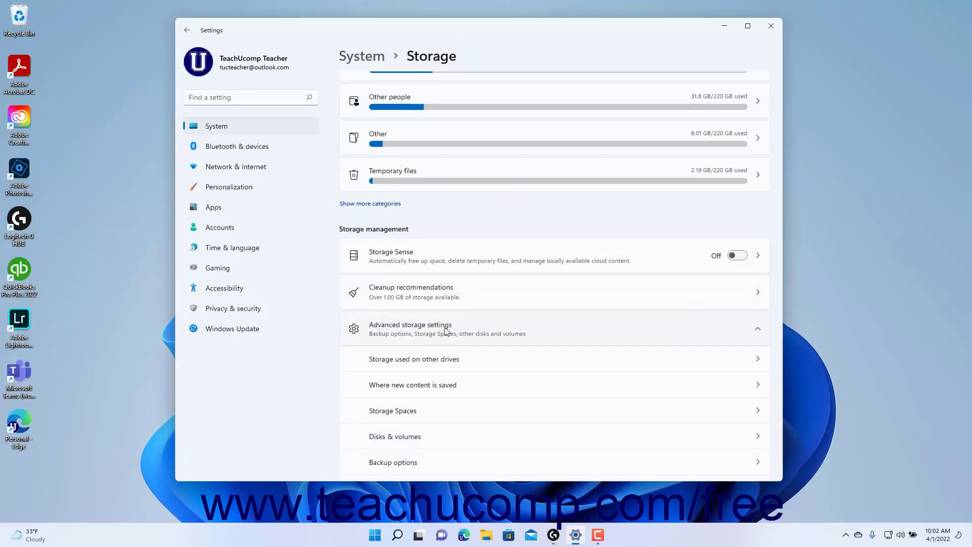
left_click(417, 443)
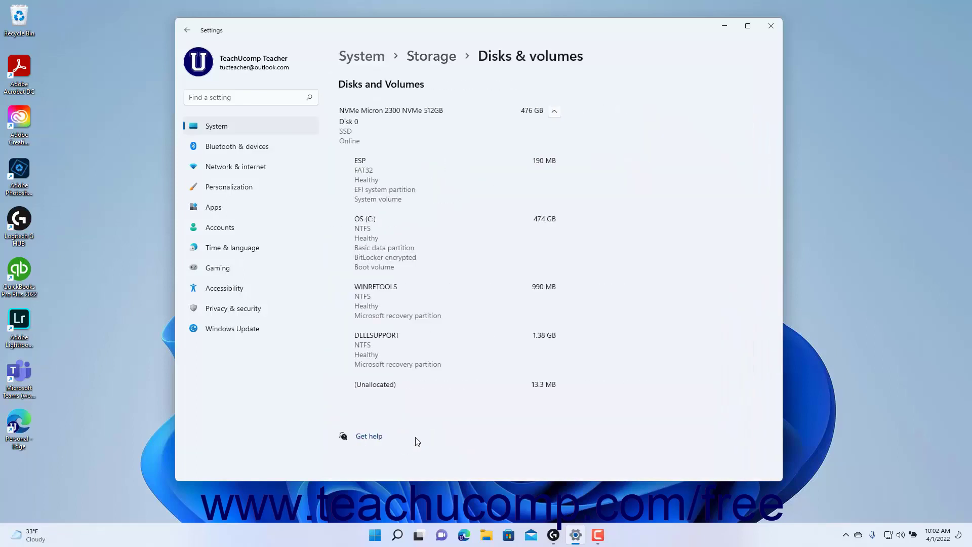
left_click(431, 56)
scroll(515, 215, "down", 3)
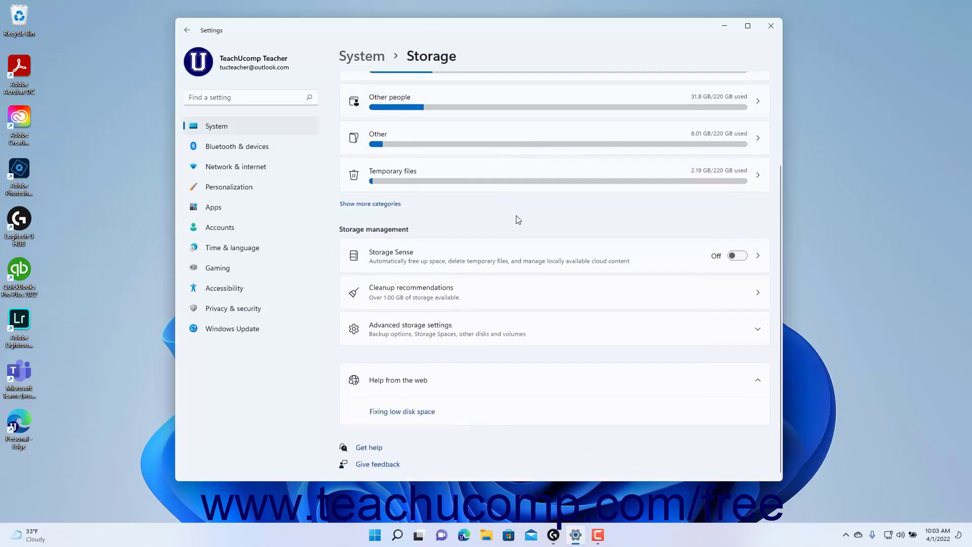
left_click(473, 331)
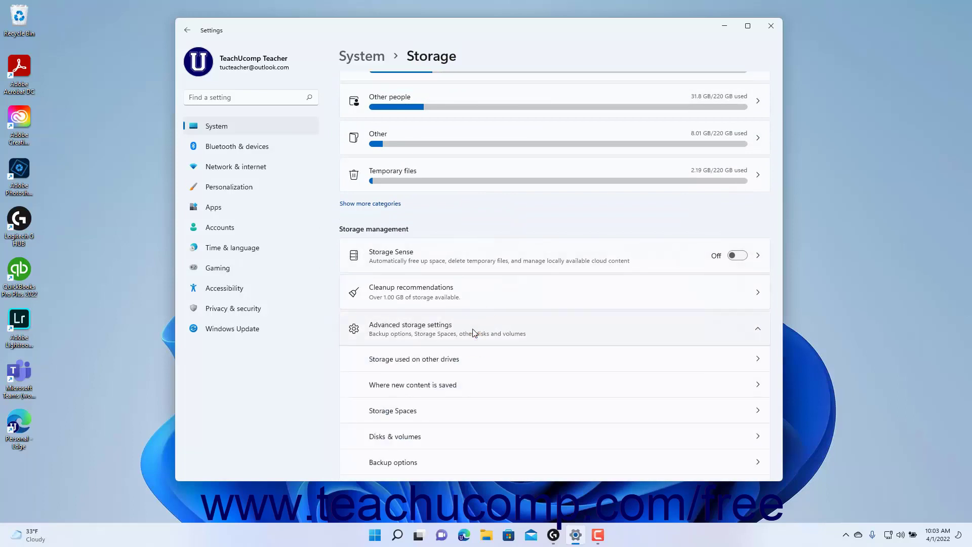
scroll(473, 332, "down", 3)
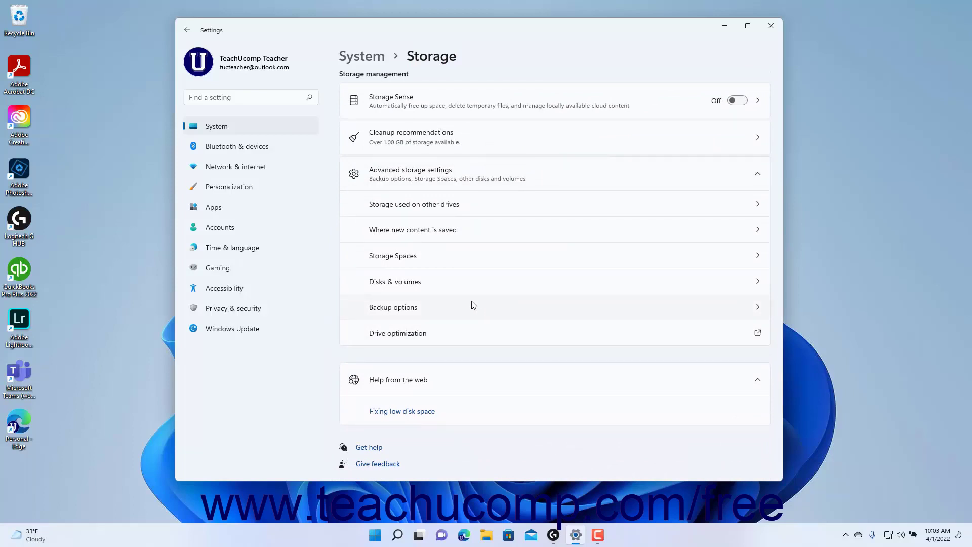
left_click(473, 304)
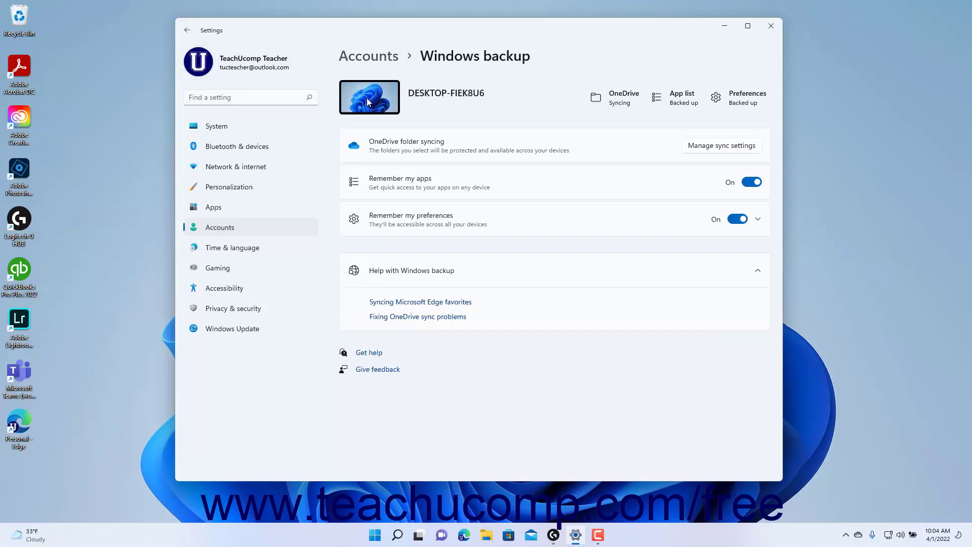
Return to Storage and launch Drive optimization, showing OS (C:) with weekly scheduled optimization on
left_click(187, 30)
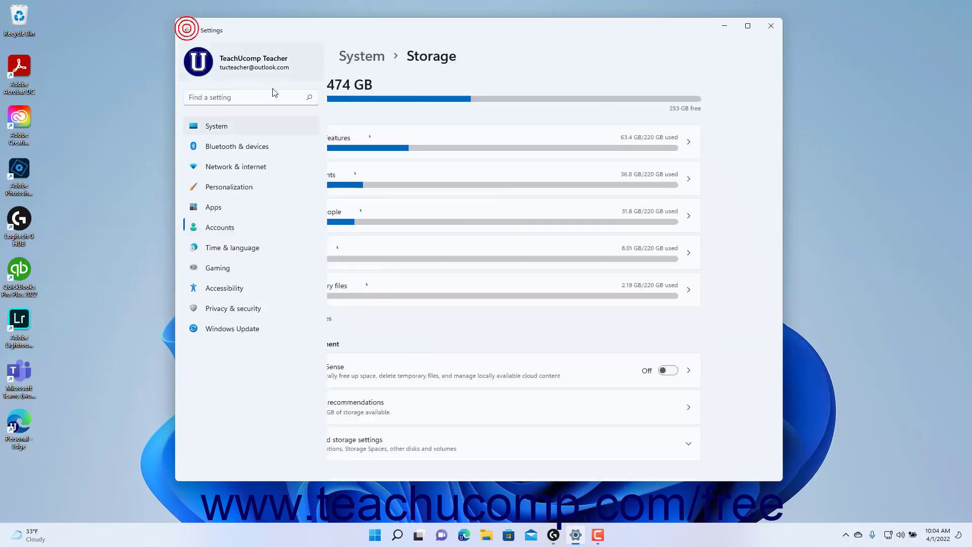
scroll(438, 203, "down", 4)
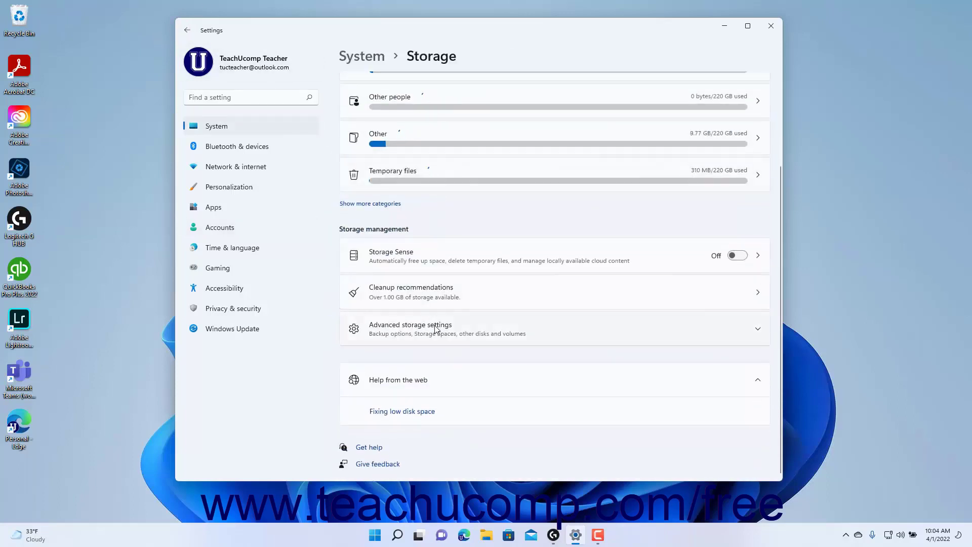
left_click(435, 330)
scroll(440, 327, "down", 3)
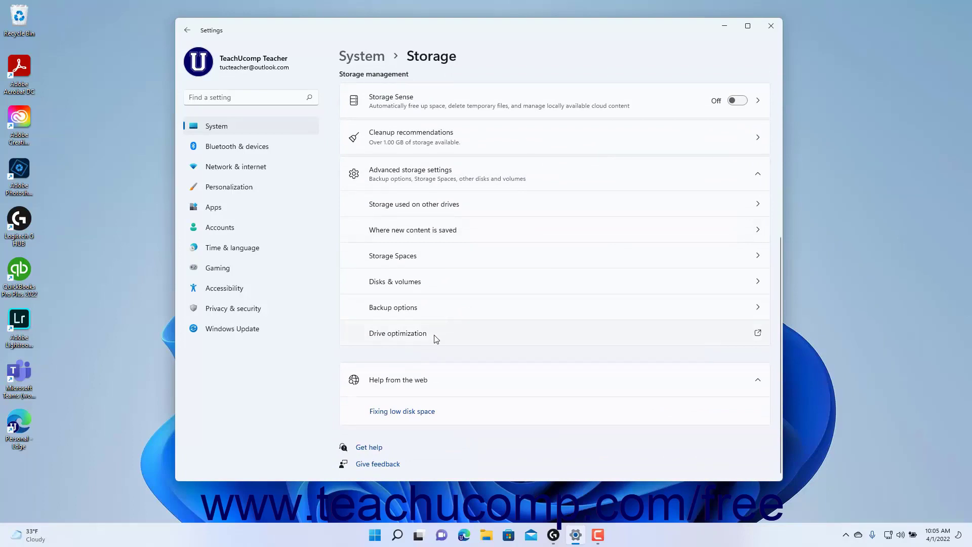
left_click(437, 339)
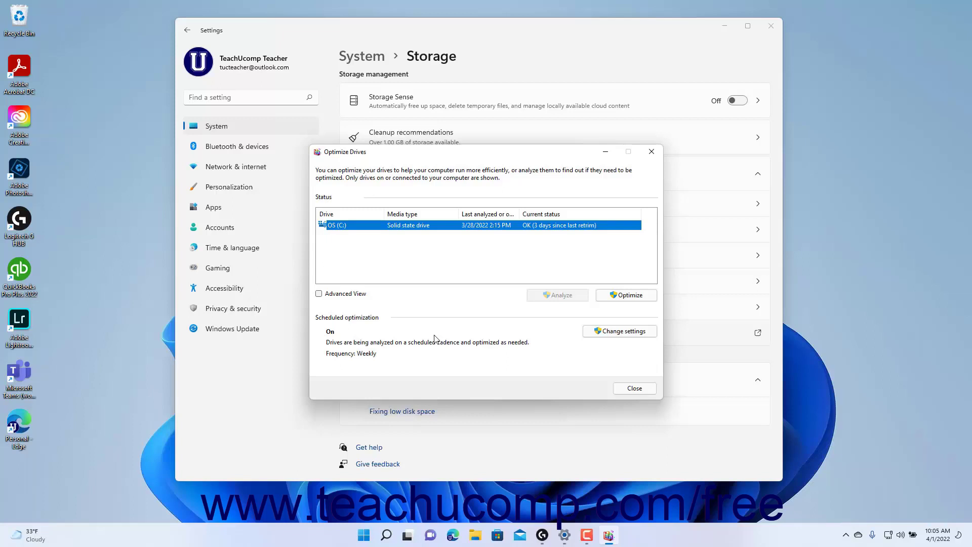
left_click(419, 229)
left_click(613, 332)
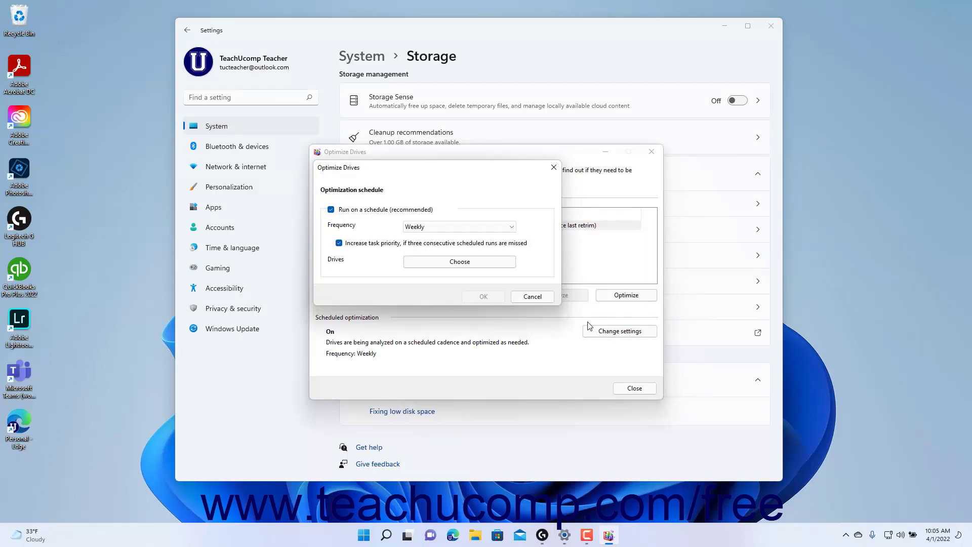
left_click(535, 297)
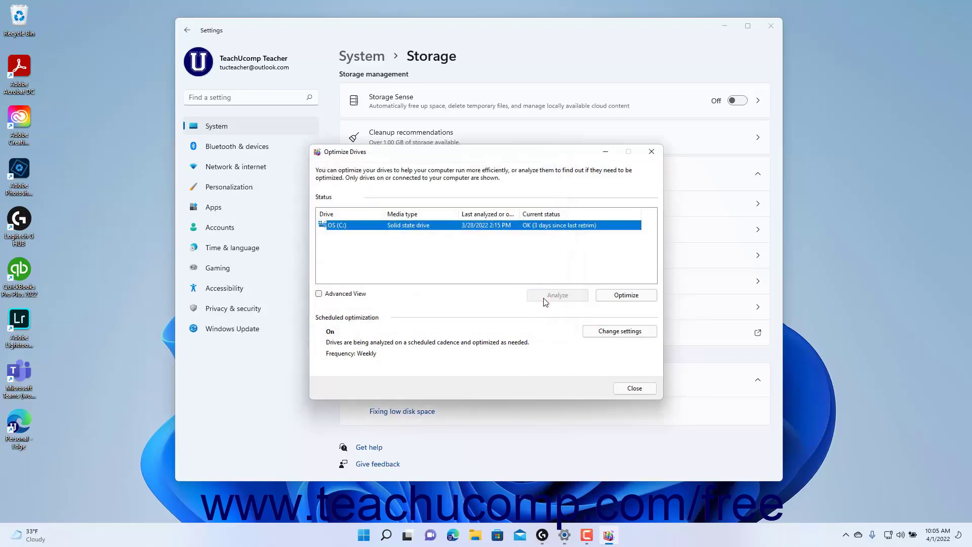